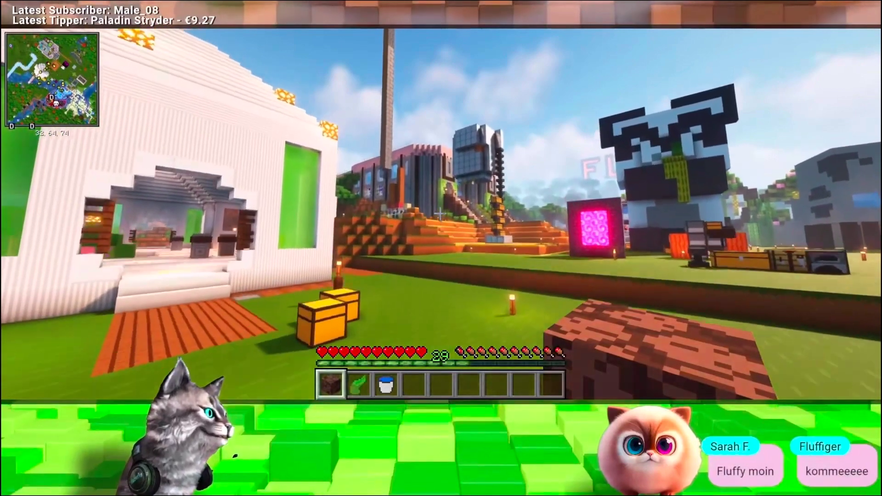
pyautogui.press('e')
pyautogui.press('e')
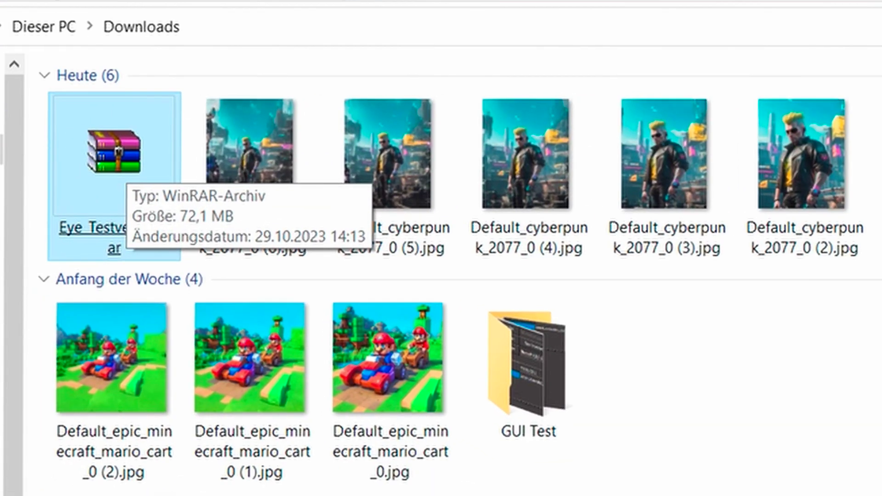
# - Extract the Eye_Testversion archive in Downloads into its own folder and launch the EYE program from the extracted files
pyautogui.rightClick(115, 101)
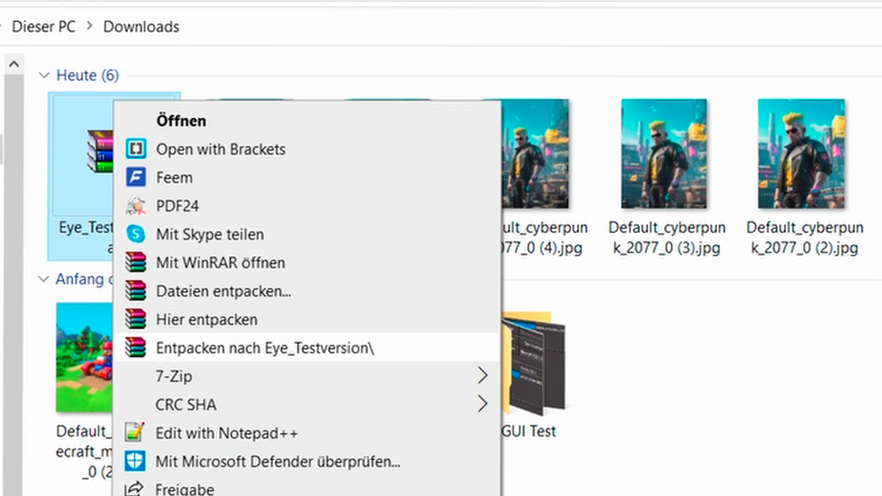
pyautogui.click(257, 348)
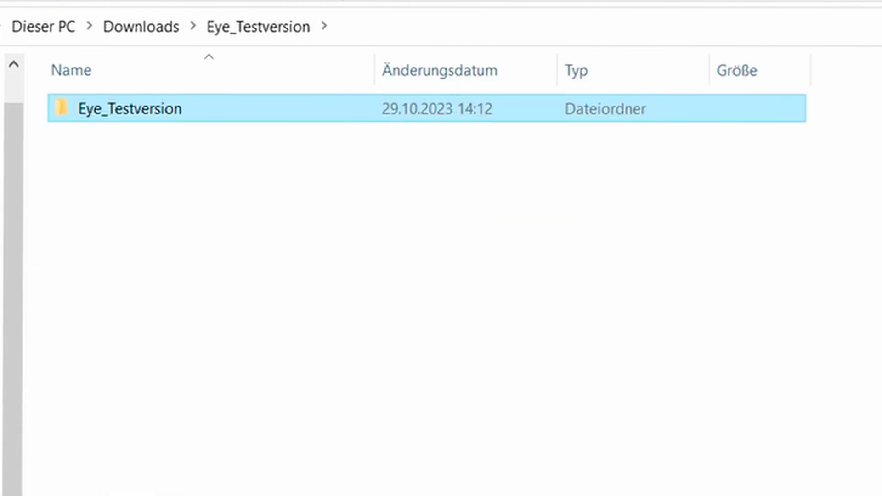
pyautogui.click(130, 109)
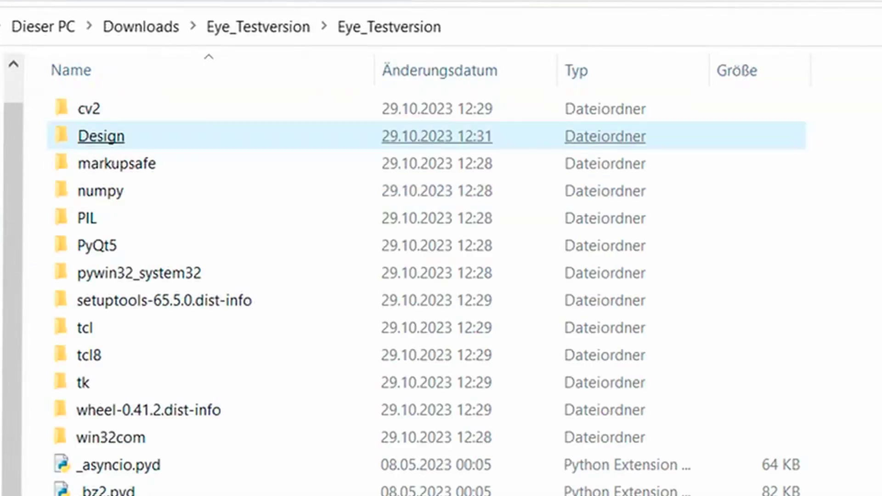
pyautogui.scroll(-10, 138, 229)
pyautogui.click(142, 268)
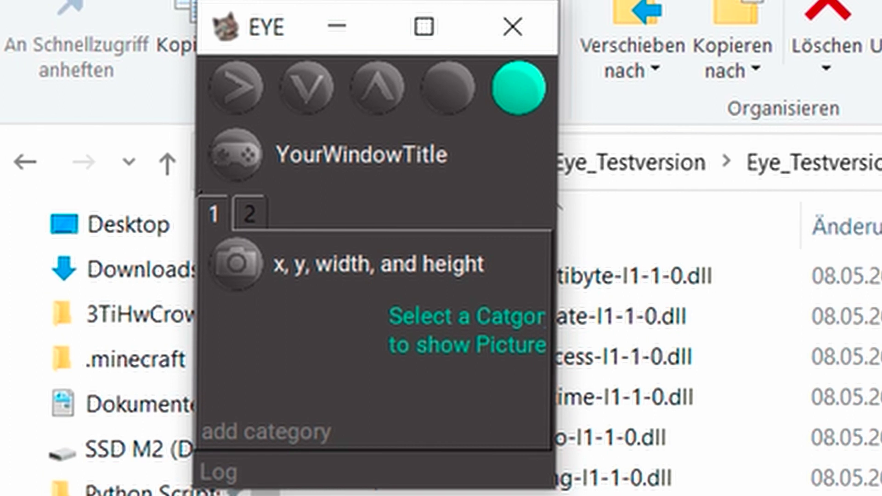
# - Enlarge the EYE window's log area and choose Brotato as the target game window
pyautogui.click(200, 472)
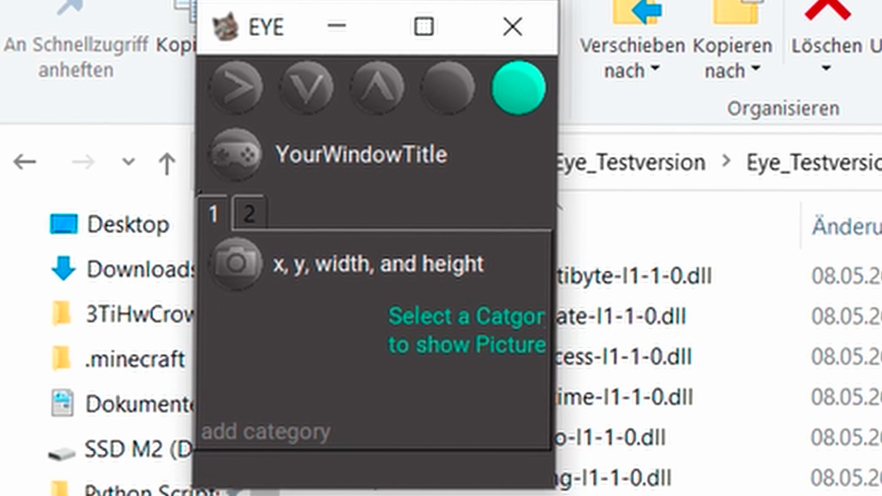
pyautogui.moveTo(414, 487); pyautogui.dragTo(426, 205)
pyautogui.moveTo(389, 139); pyautogui.dragTo(391, 495)
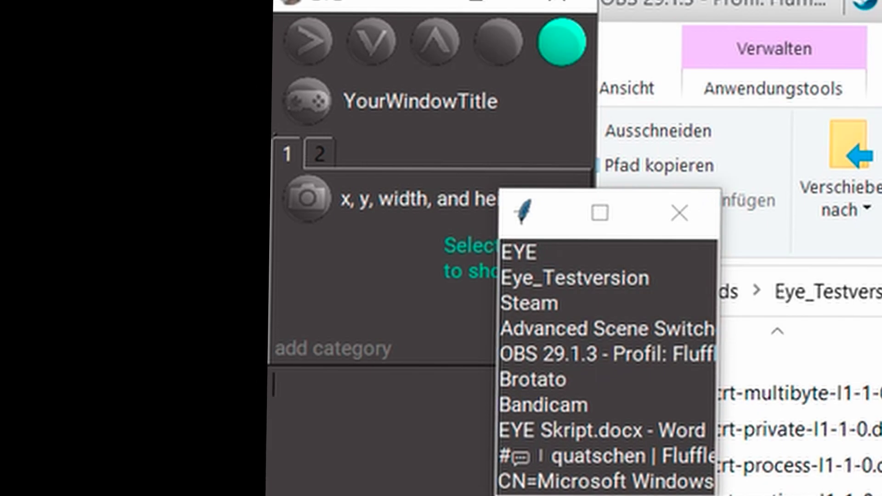
pyautogui.click(533, 380)
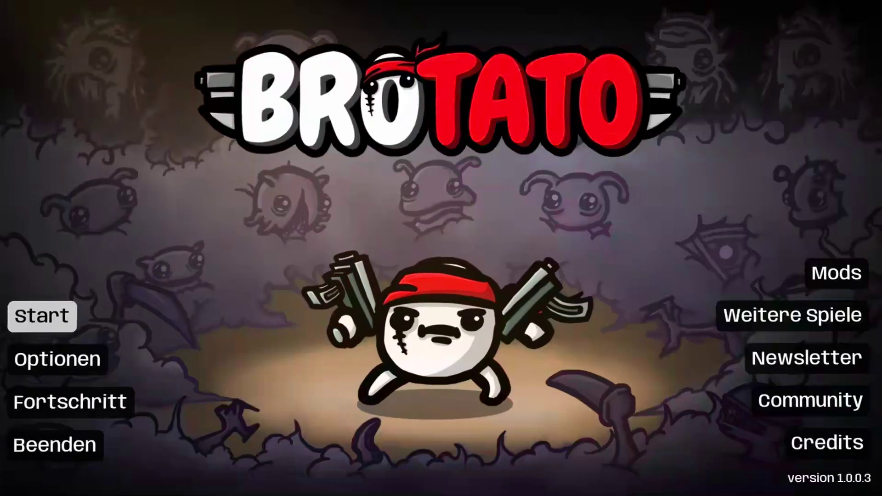
# - Switch to Brotato, start a new run with the first character after the random option, and pause the game
pyautogui.press('Return')
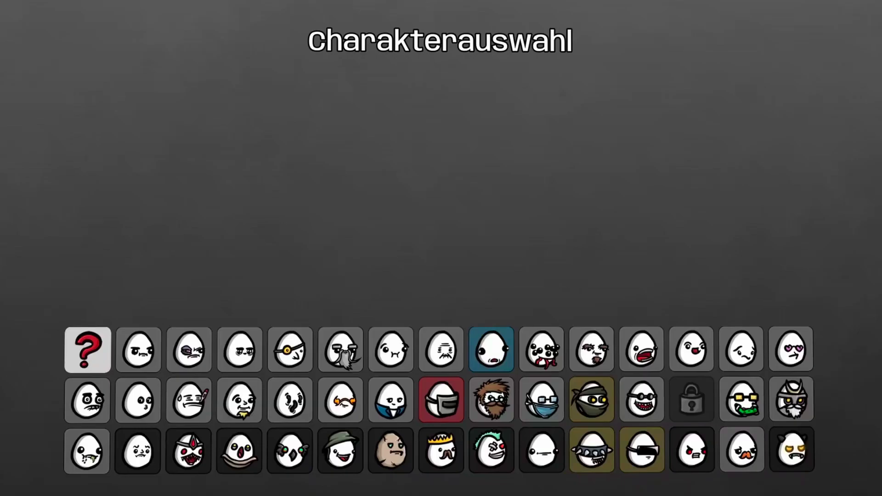
pyautogui.press('Right')
pyautogui.press('Return')
pyautogui.press('Right')
pyautogui.press('Return')
pyautogui.press('Return')
pyautogui.press('Escape')
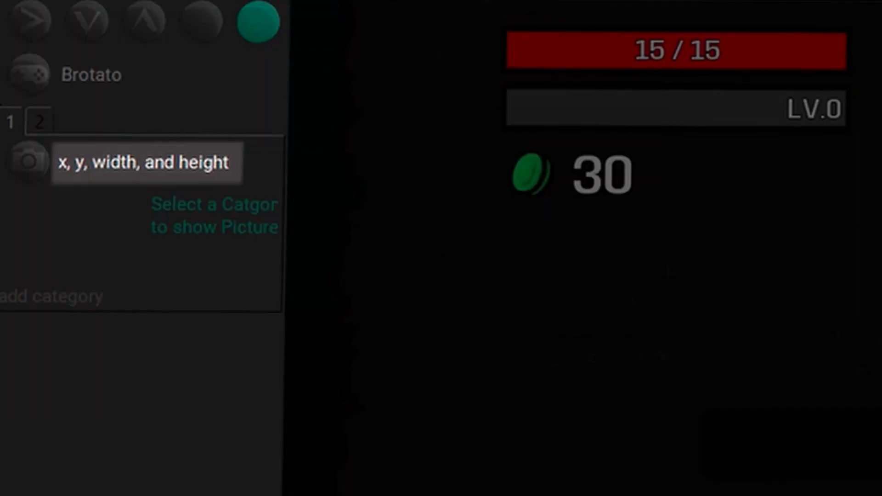
# - Enter 0 0 100 100 as a trial capture region in EYE, take a sample screenshot, and refine the region to 420 60 281 5
pyautogui.click(58, 163)
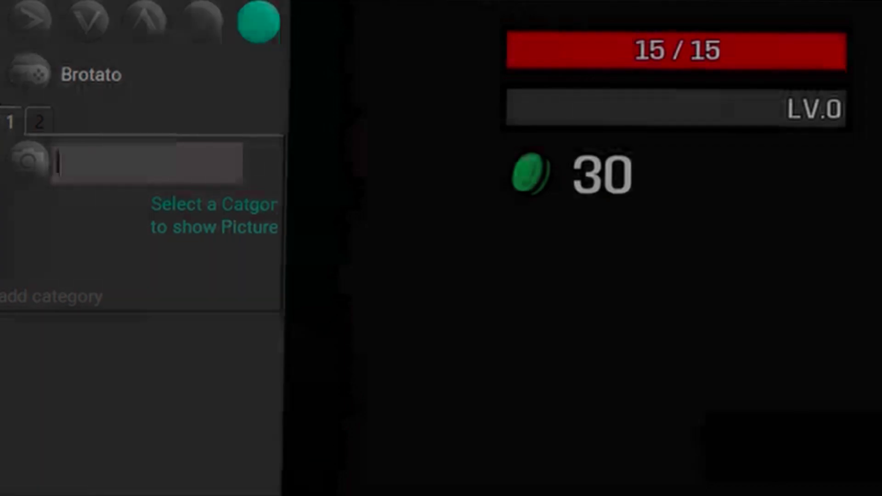
pyautogui.write('0 0 100 100')
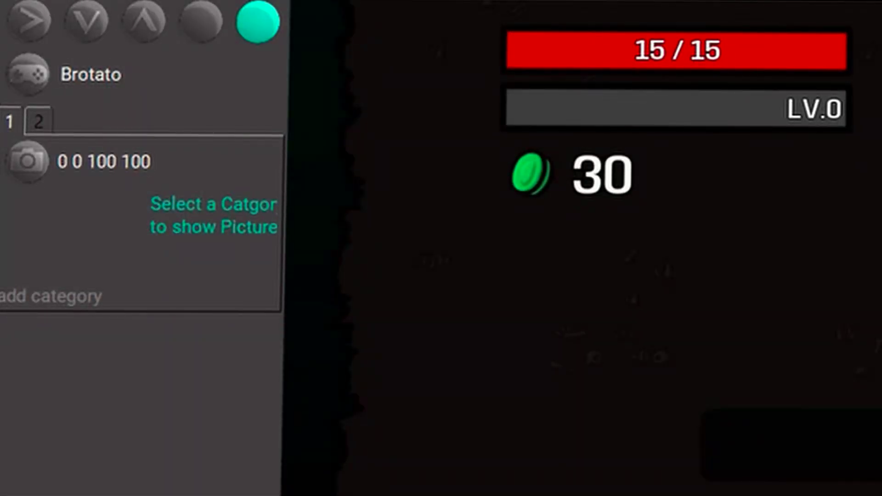
pyautogui.click(27, 161)
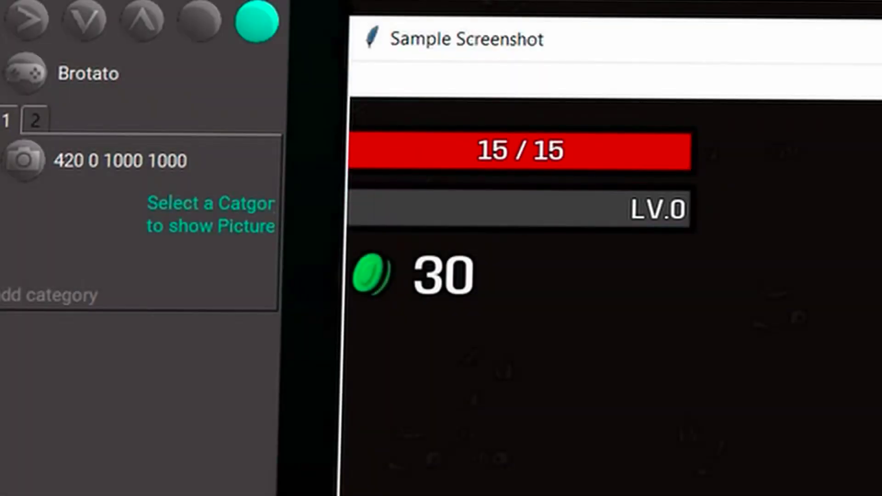
pyautogui.write('6')
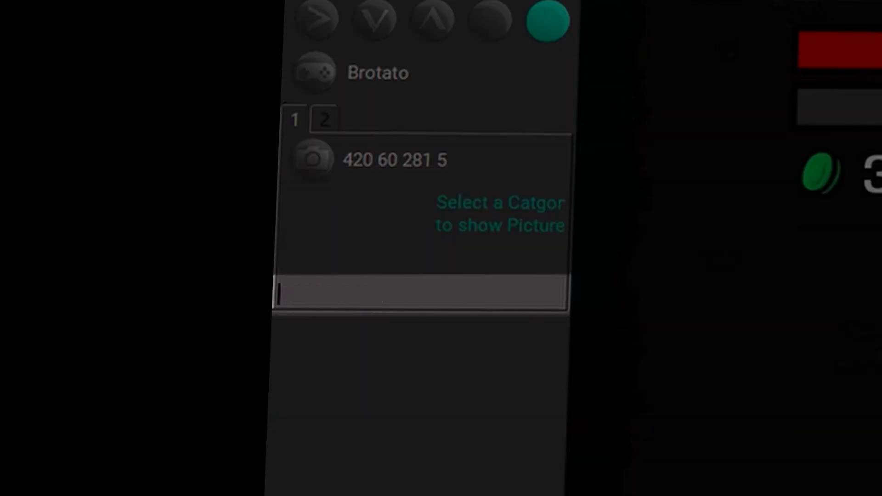
# - Add a category named high and move sample_screenshot_20231029194031.png from the screenshots folder into that category's folder
pyautogui.write('high')
pyautogui.press('Return')
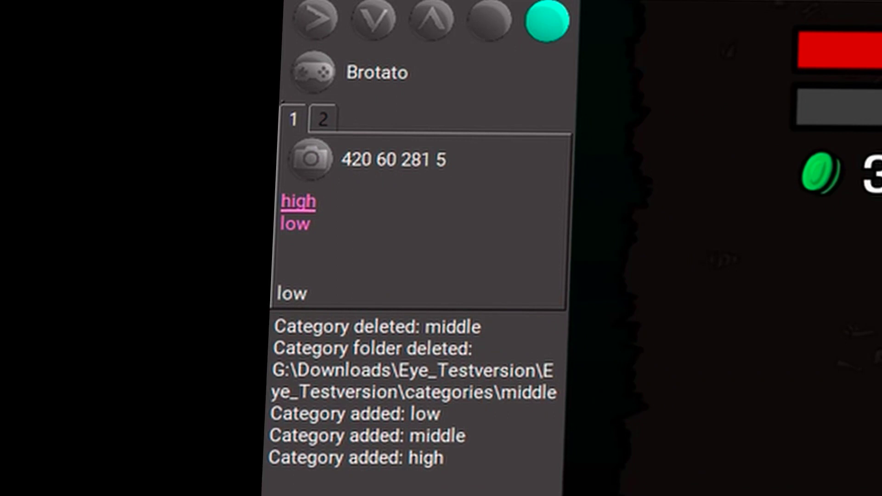
pyautogui.doubleClick(299, 201)
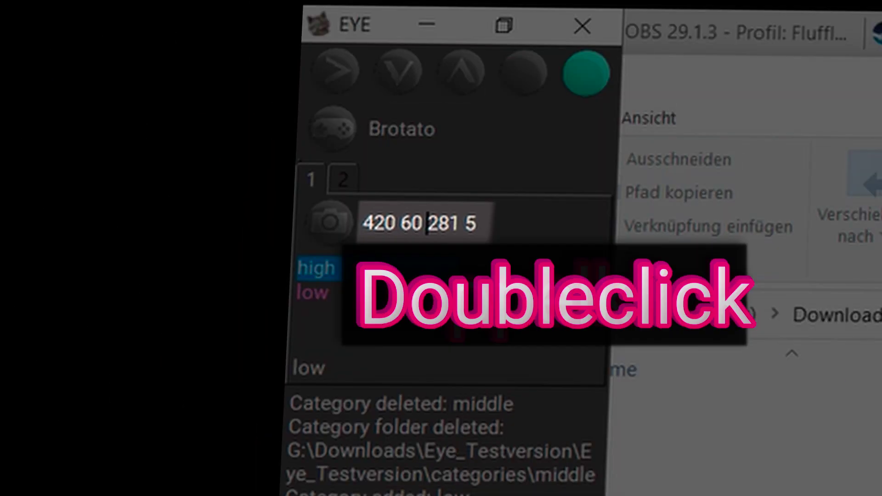
pyautogui.doubleClick(429, 223)
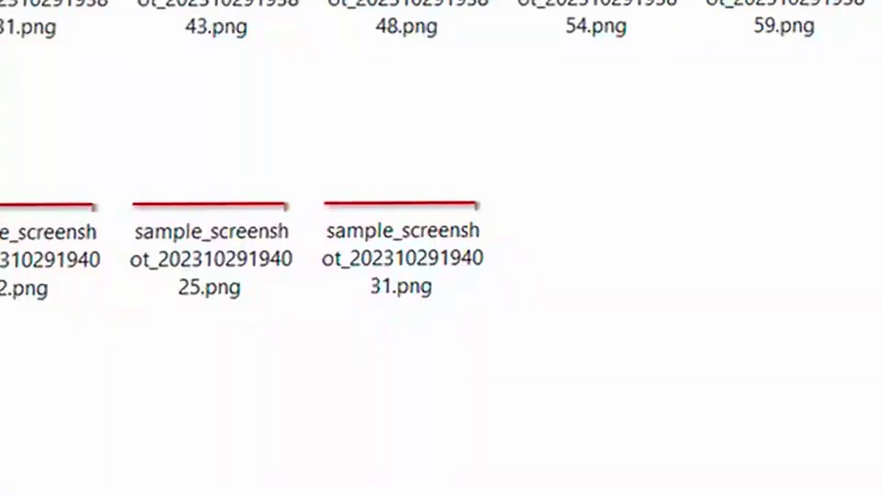
pyautogui.moveTo(660, 448); pyautogui.dragTo(436, 248)
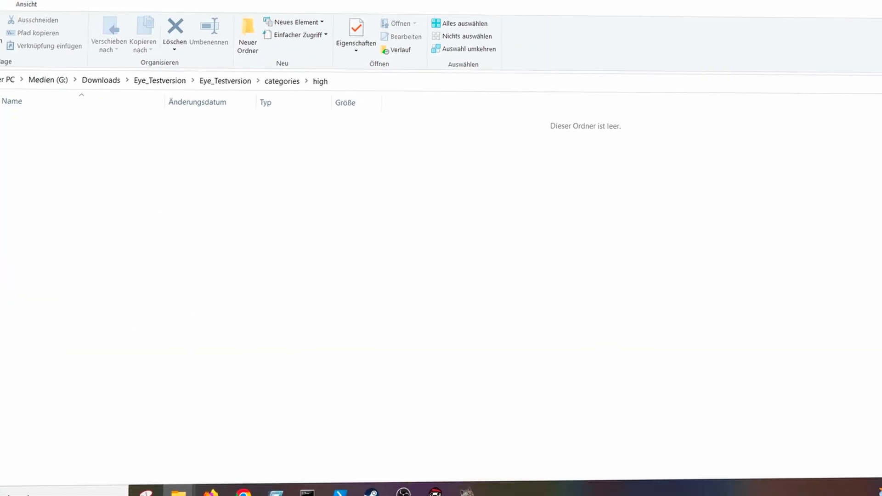
pyautogui.hotkey('ctrl', 'v')
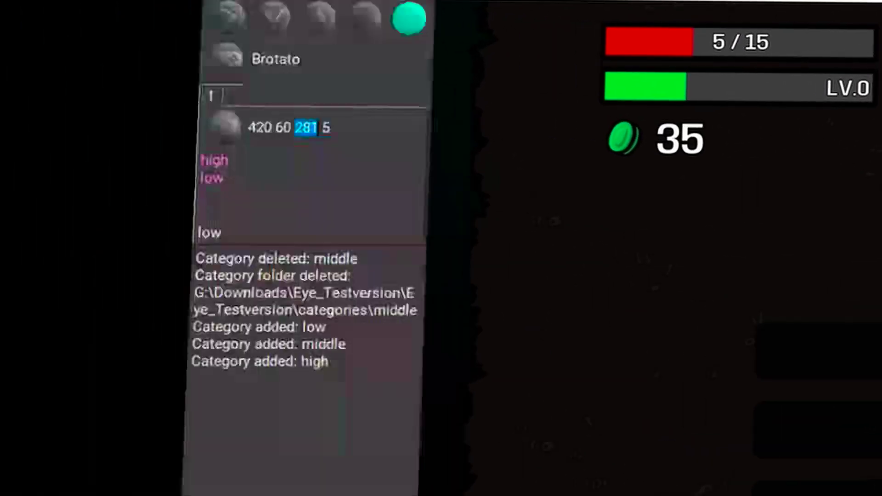
# - Capture a sample screenshot of the reduced health bar and move sample_screenshot_20231029194311.png into the low category's folder
pyautogui.click(224, 127)
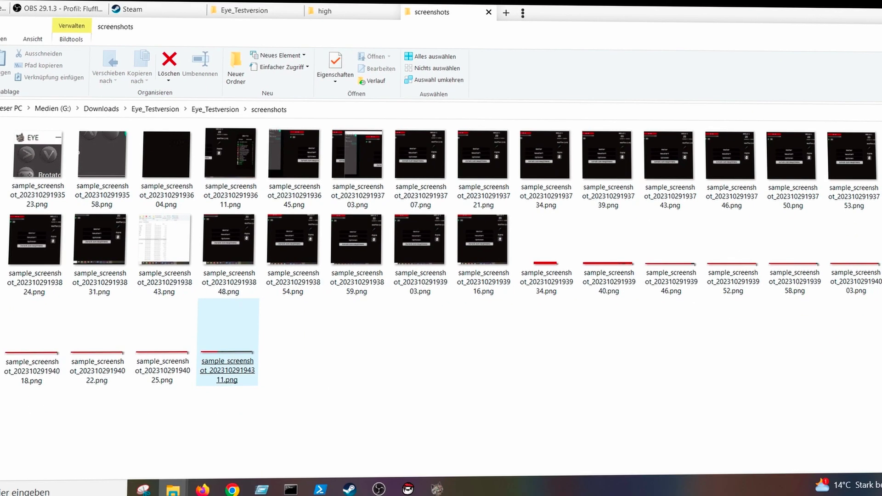
pyautogui.moveTo(329, 409); pyautogui.dragTo(210, 316)
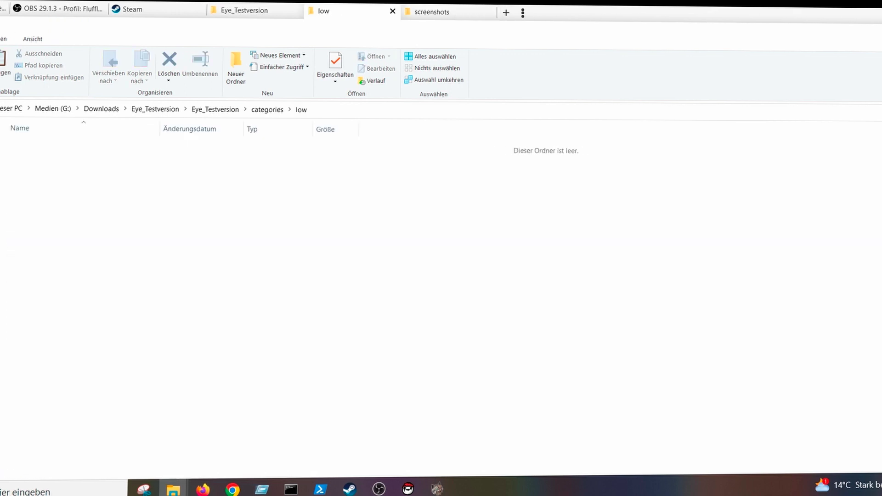
pyautogui.hotkey('alt', 'Tab')
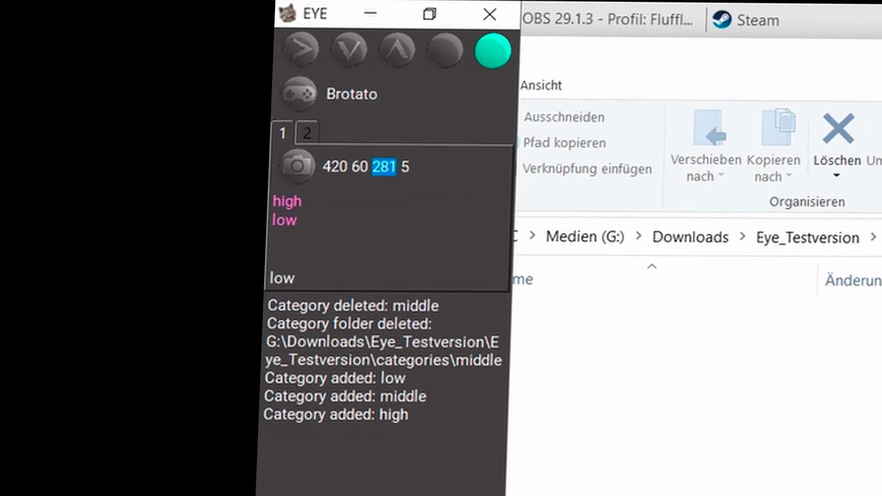
pyautogui.click(325, 234)
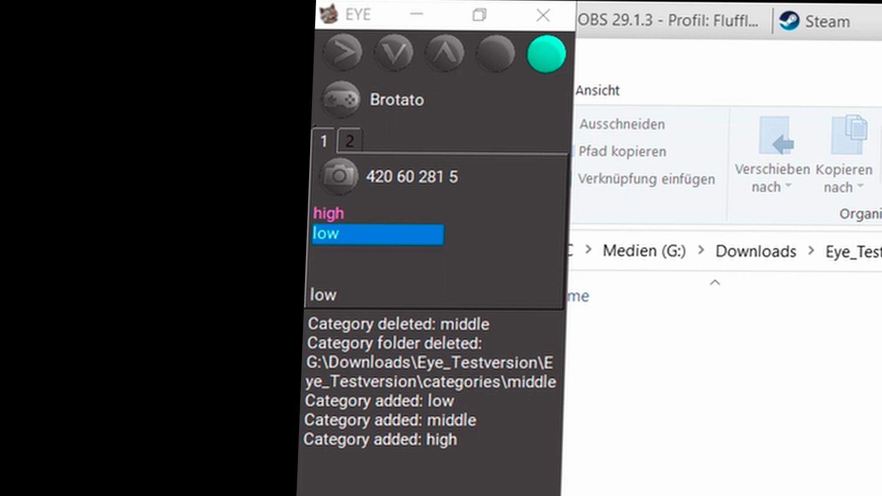
pyautogui.hotkey('alt', 'Tab')
pyautogui.rightClick(856, 433)
pyautogui.click(181, 287)
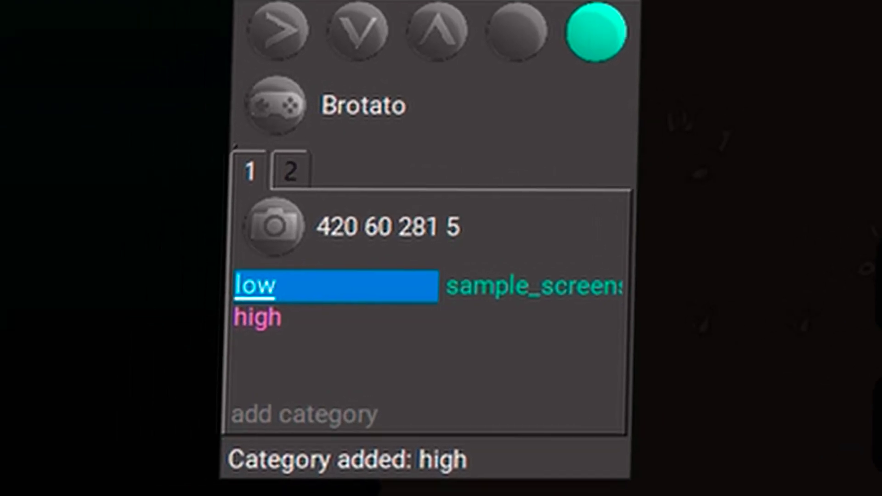
# - Check the pictures assigned to the low and high categories, and look at the second capture set
pyautogui.click(257, 317)
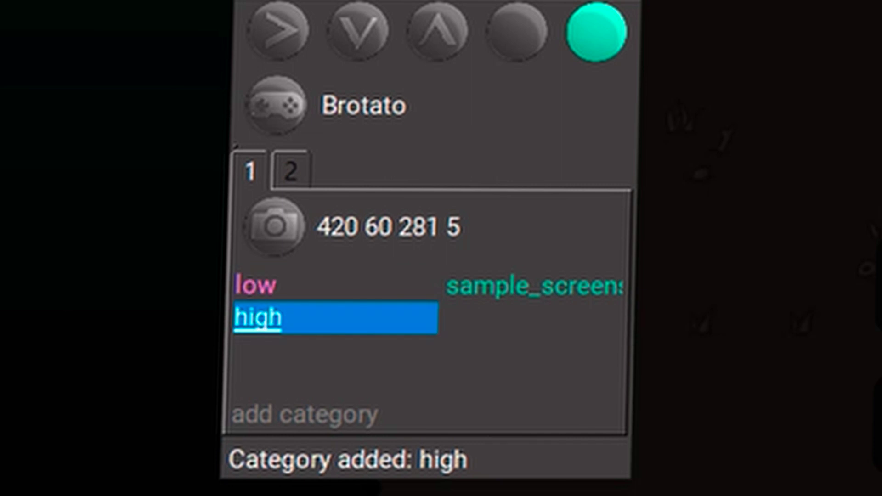
pyautogui.click(255, 286)
pyautogui.click(534, 286)
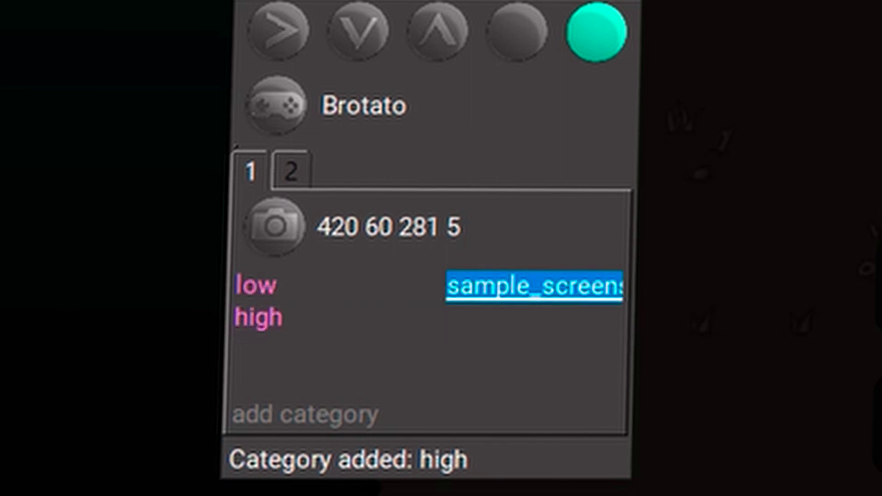
pyautogui.click(258, 318)
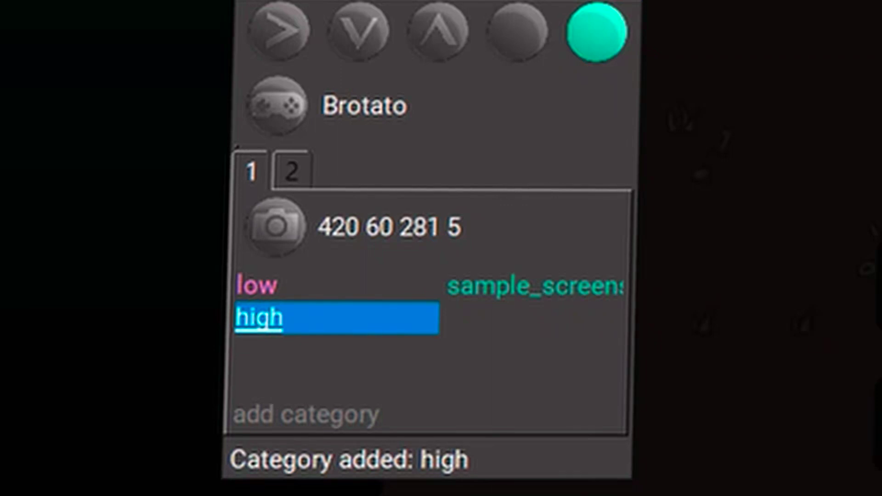
pyautogui.click(292, 172)
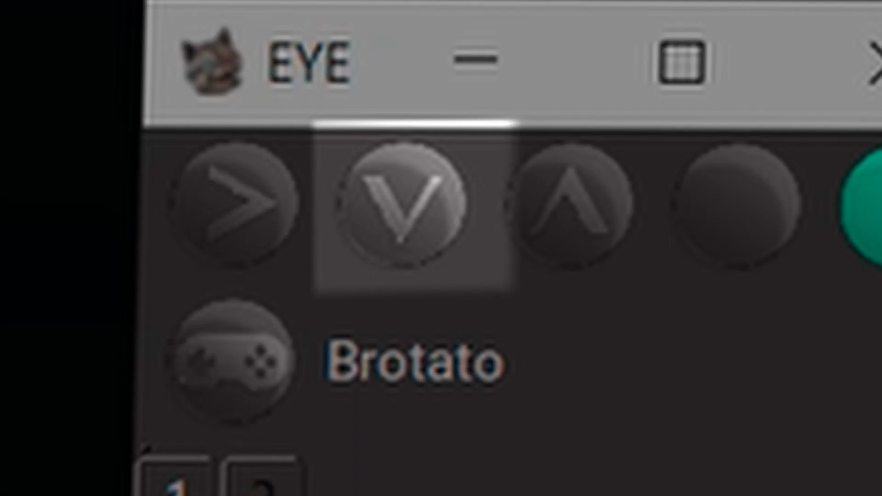
# - Save the EYE configuration as an INI file named Brotato in the Eye_Testversion folder
pyautogui.click(402, 205)
pyautogui.write('Brotat')
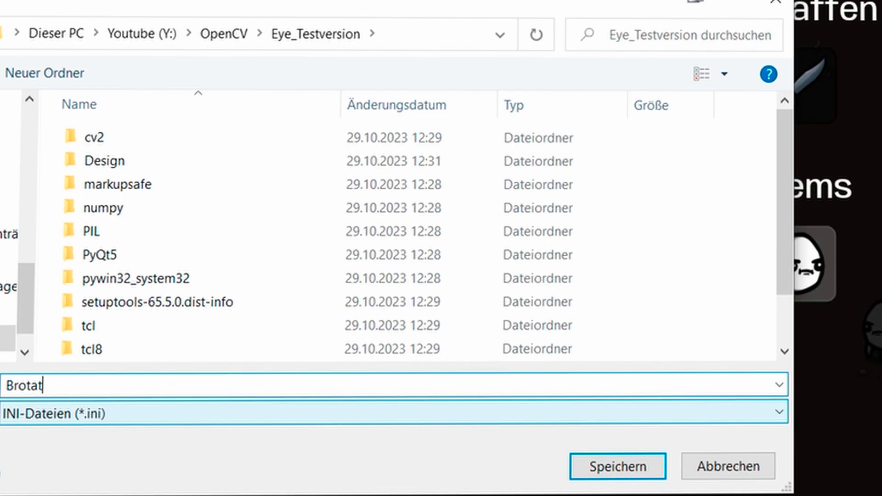
pyautogui.press('Return')
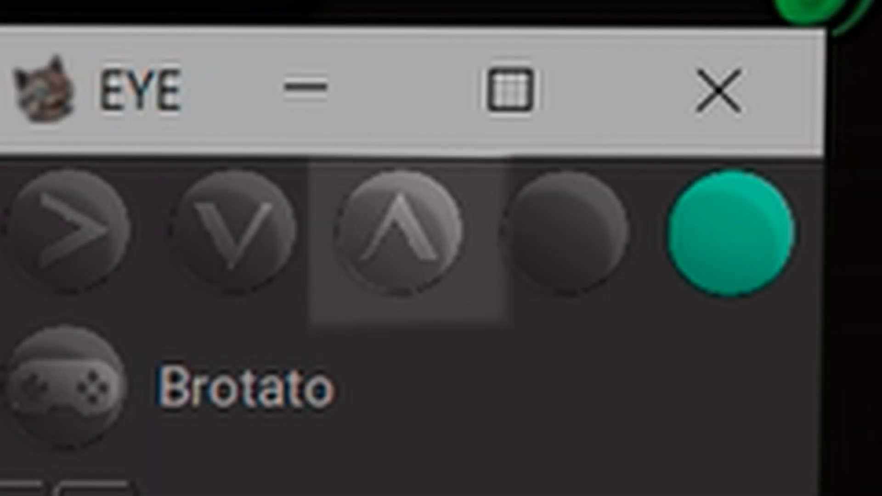
# - Browse the Eye_Testversion folder in the dialog for loading a saved configuration
pyautogui.click(398, 232)
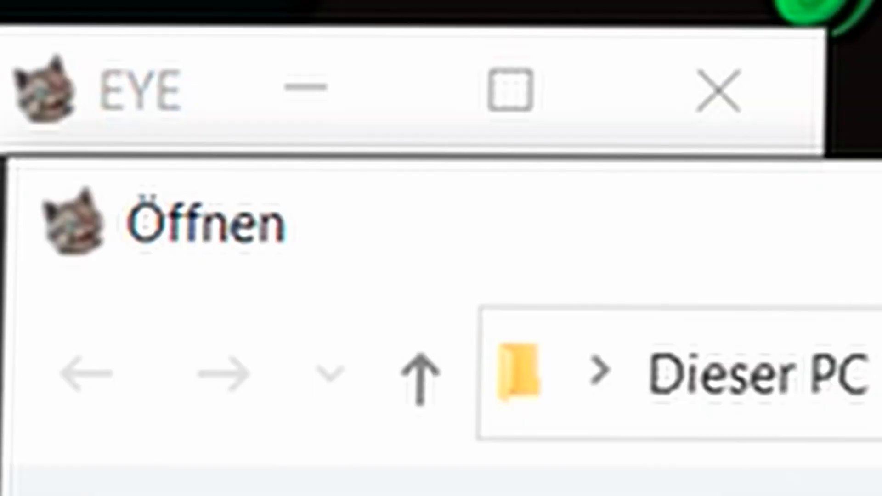
pyautogui.press('Escape')
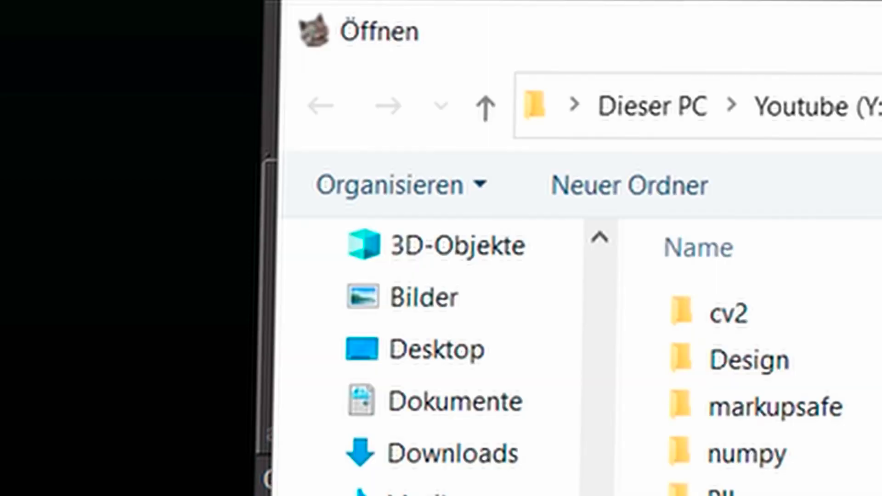
pyautogui.scroll(-2, 777, 360)
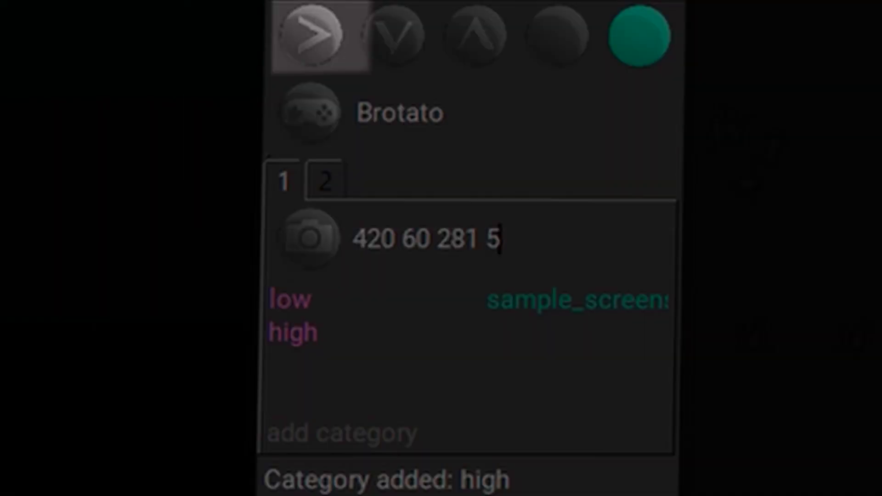
# - Start the image recognition in EYE and switch to the Brotato game
pyautogui.click(312, 35)
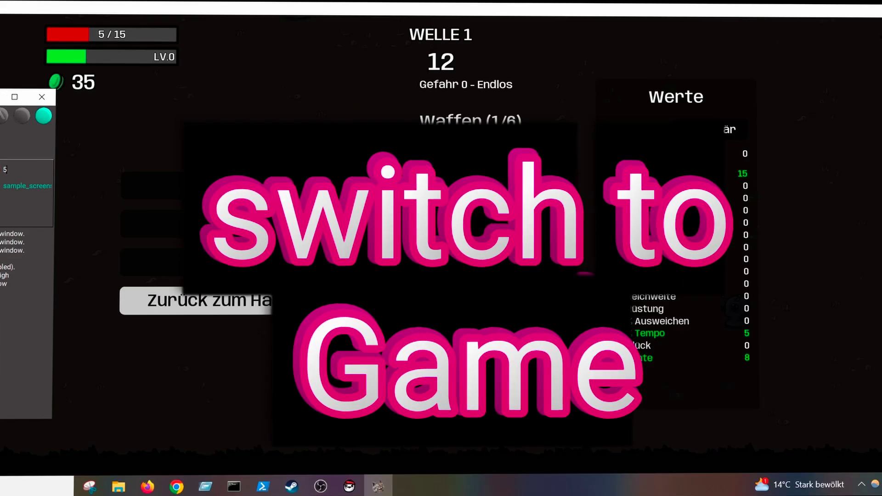
pyautogui.hotkey('alt', 'Tab')
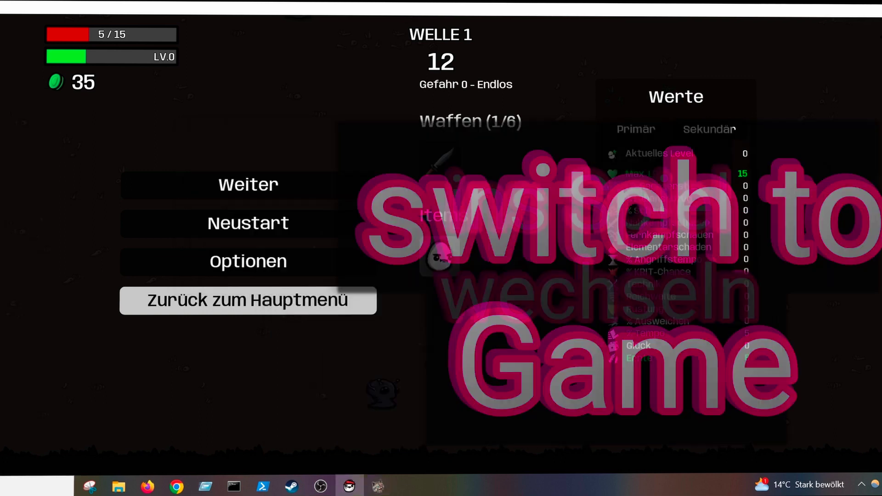
# - Open the Trigger folder inside Eye_Testversion and view the contents of Read_with_OBS_1.txt
pyautogui.press('Down')
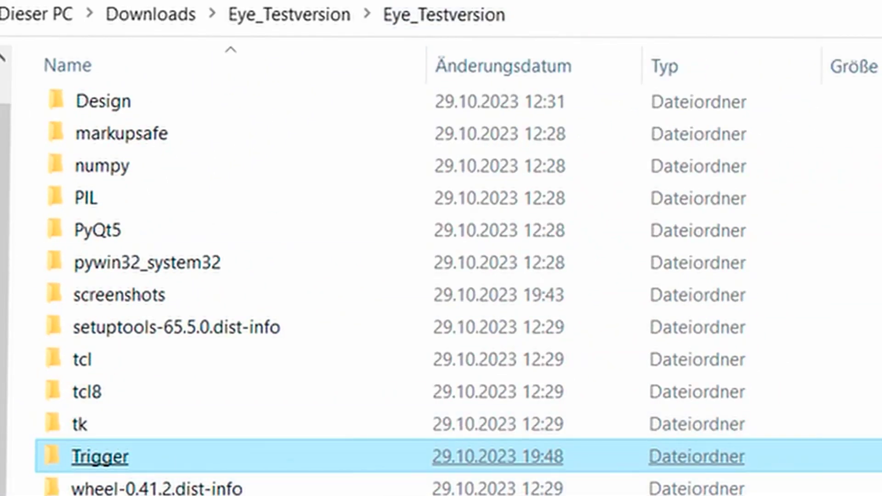
pyautogui.doubleClick(100, 456)
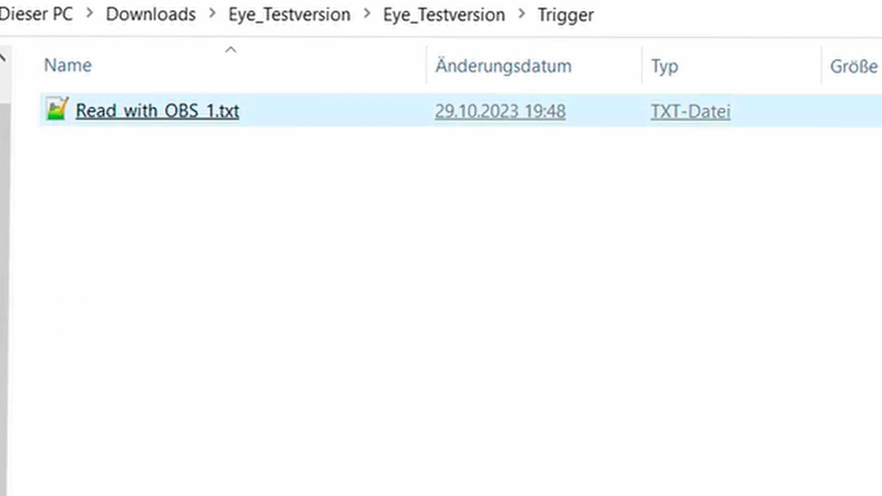
pyautogui.click(157, 111)
pyautogui.press('Return')
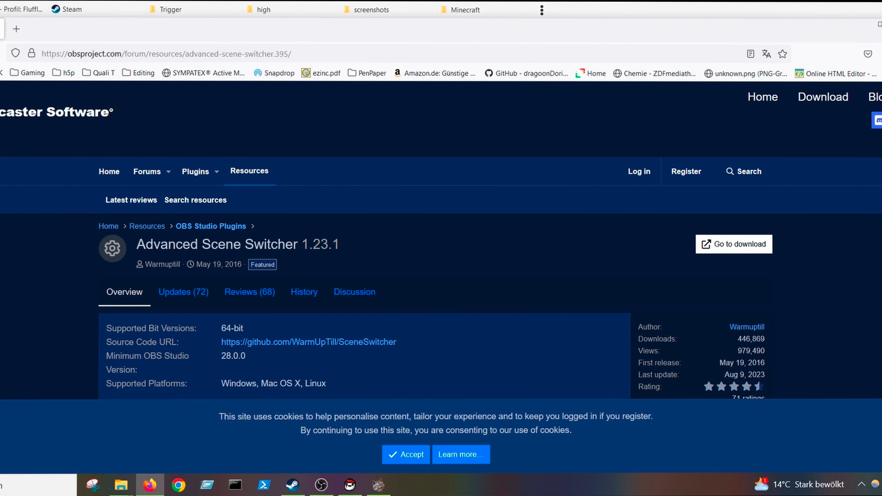
# - Look through the Advanced Scene Switcher 1.23.1 plugin page for OBS and its GitHub release page
pyautogui.click(406, 455)
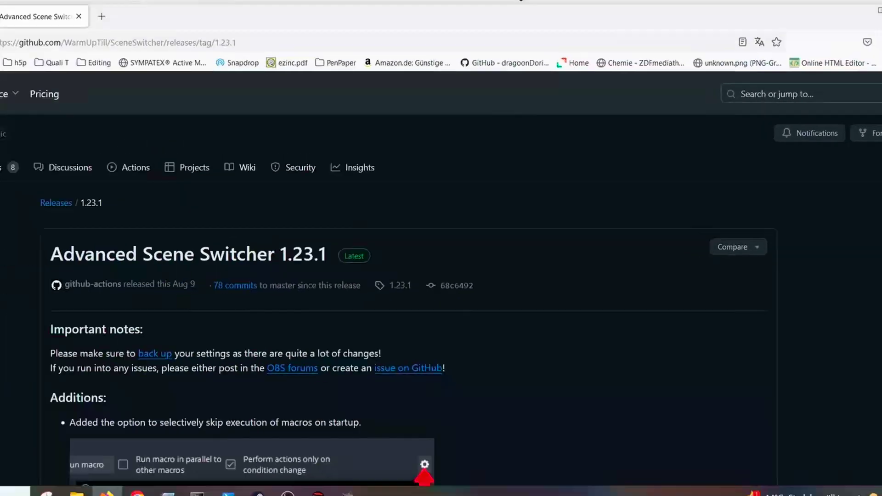
pyautogui.scroll(-15, 441, 276)
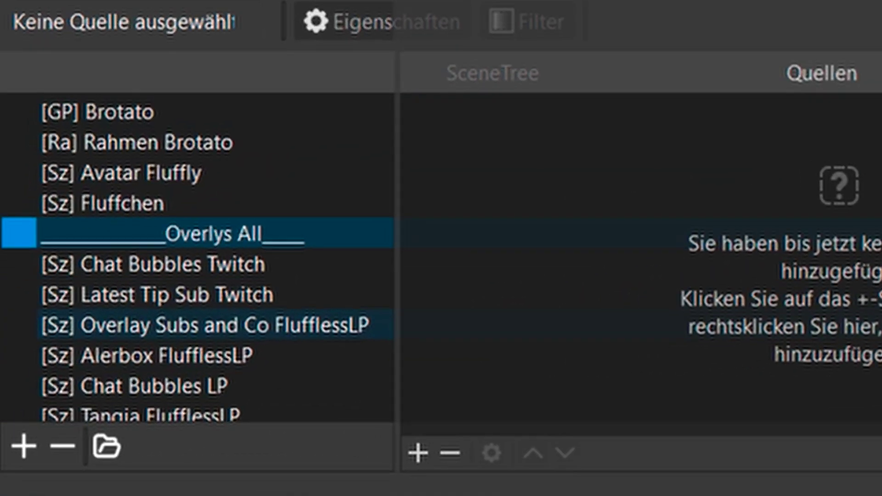
# - Switch to OBS and open the macro settings of the Erweiterter Automatischer Szenenwechsler
pyautogui.click(46, 343)
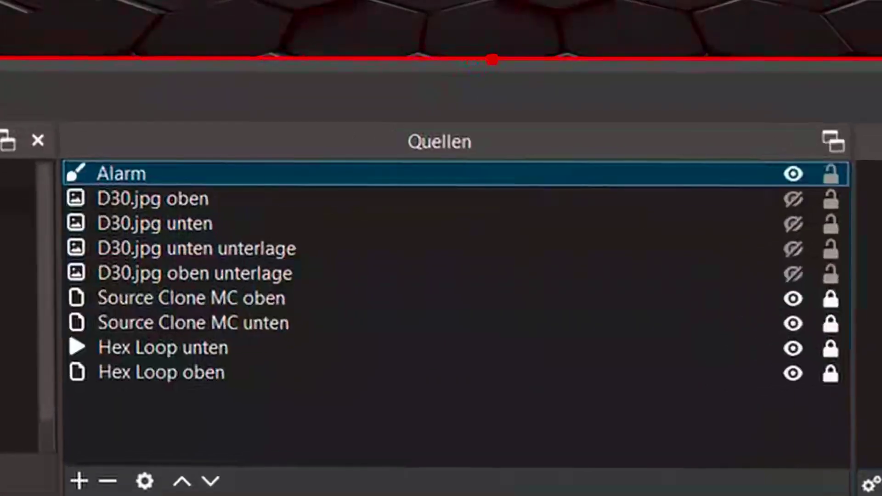
pyautogui.click(505, 325)
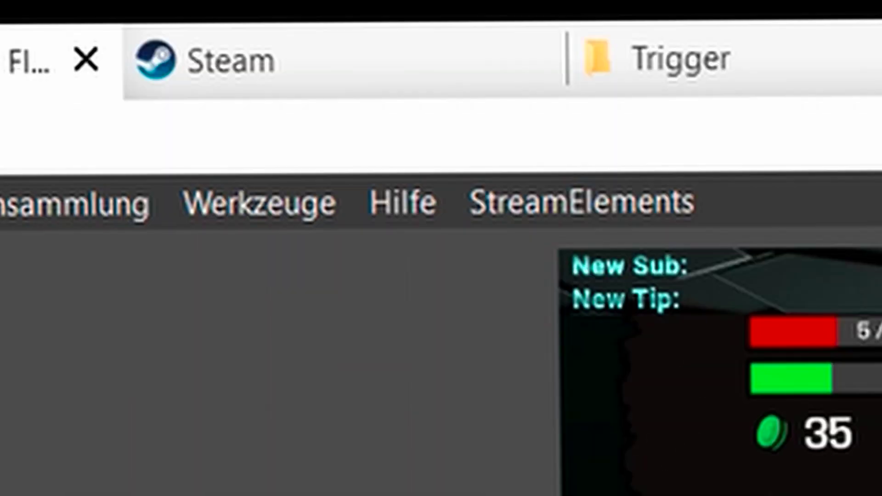
pyautogui.hotkey('alt', 'w')
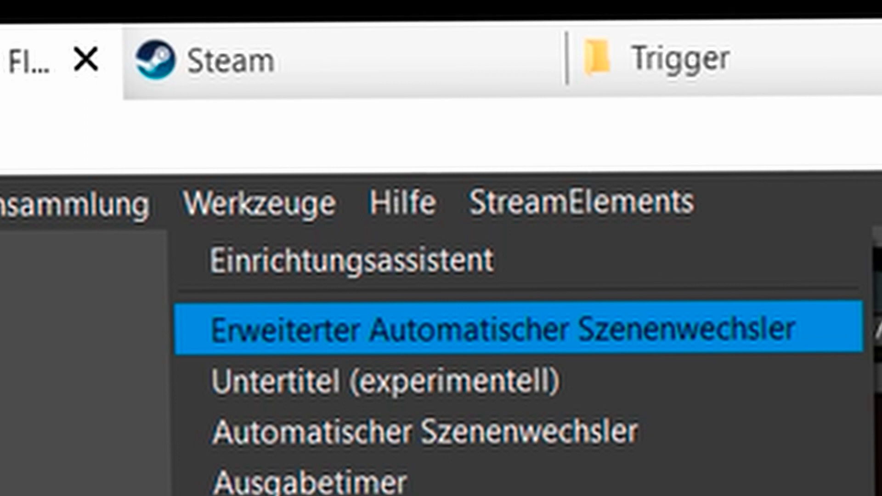
pyautogui.press('Return')
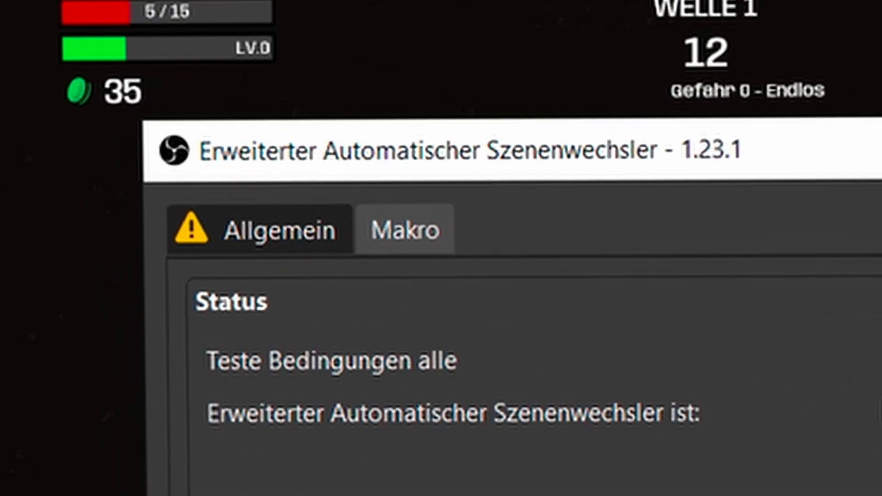
pyautogui.click(405, 229)
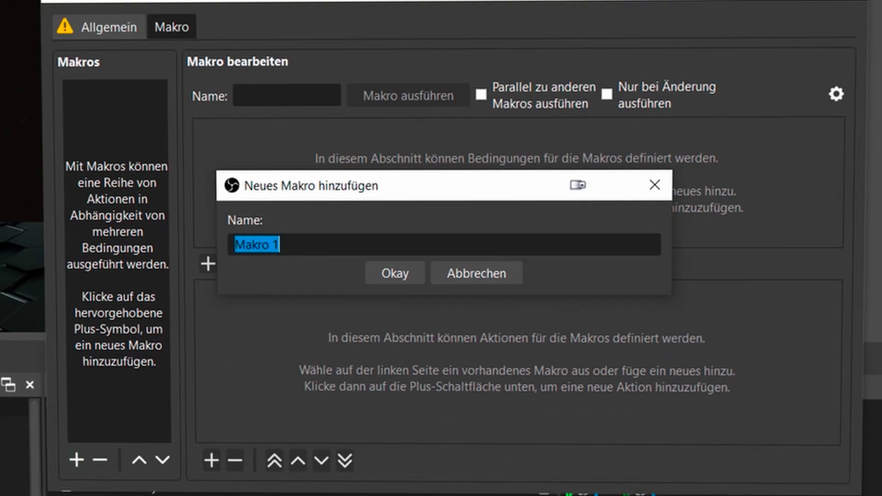
# - Create a macro named low
pyautogui.press('BackSpace')
pyautogui.write('low')
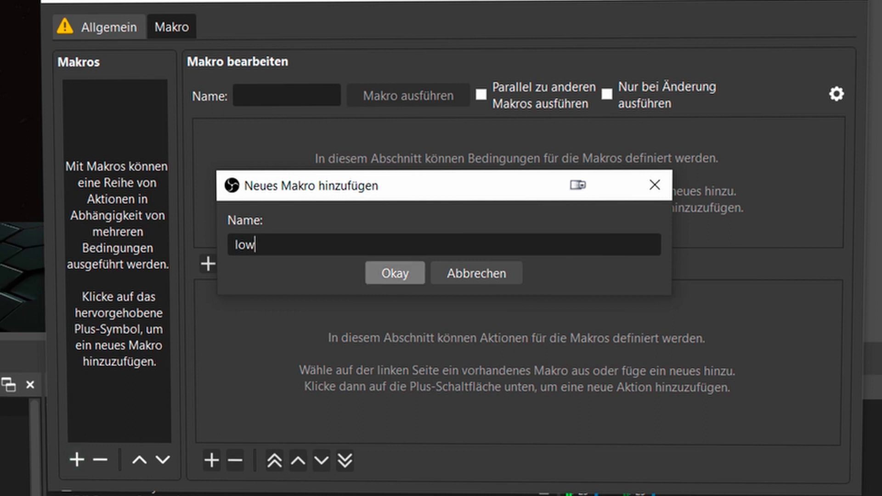
pyautogui.press('Return')
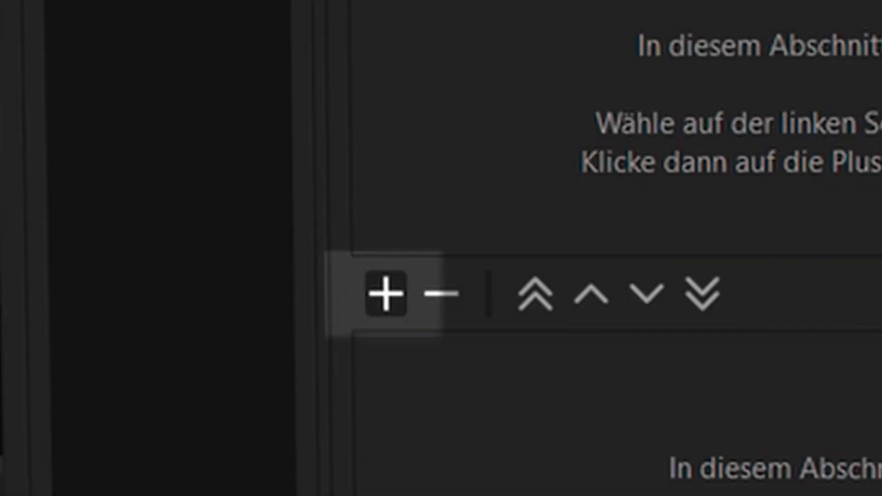
# - Add a Datei condition to the low macro that checks the local file Read_with_OBS_1.txt in the Trigger folder
pyautogui.click(386, 294)
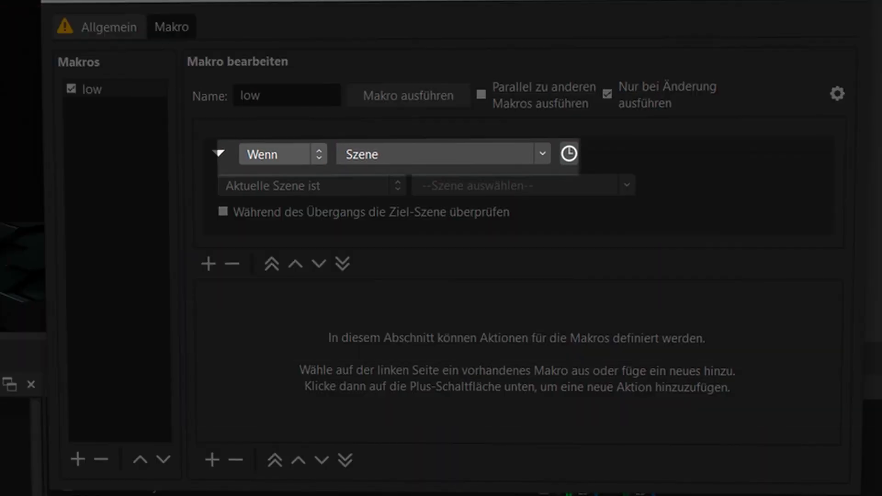
pyautogui.click(434, 154)
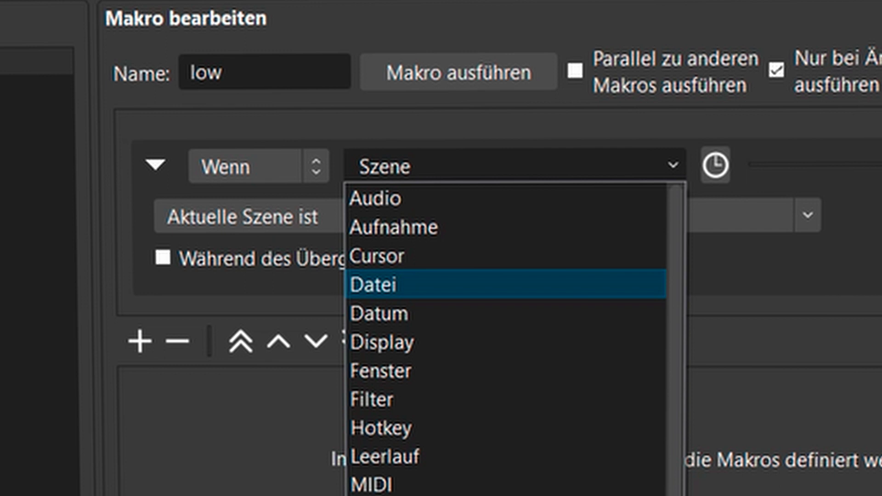
pyautogui.click(373, 284)
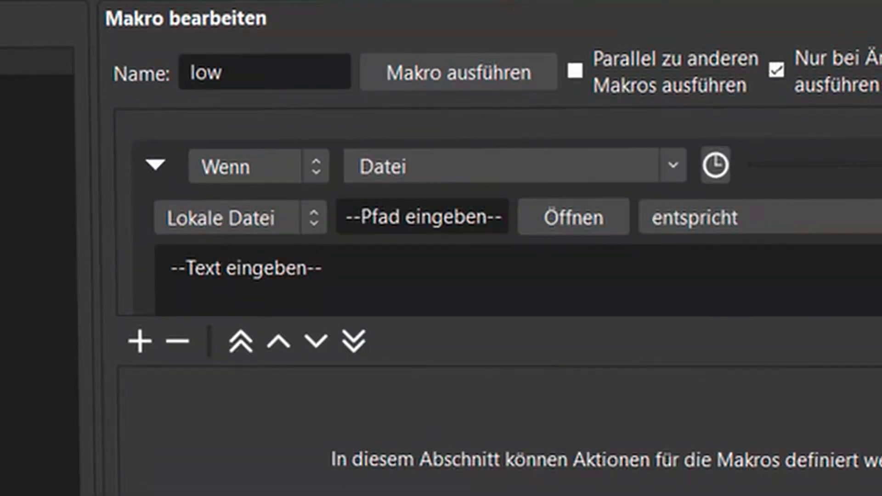
pyautogui.click(573, 217)
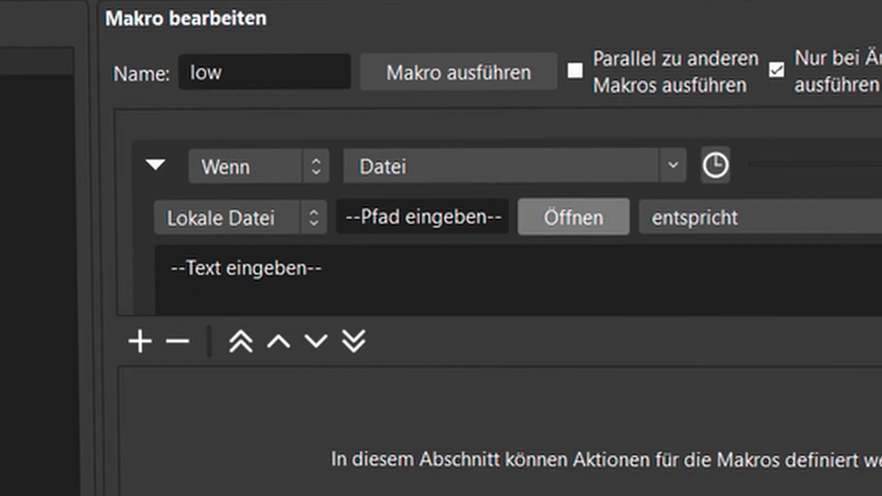
pyautogui.click(573, 217)
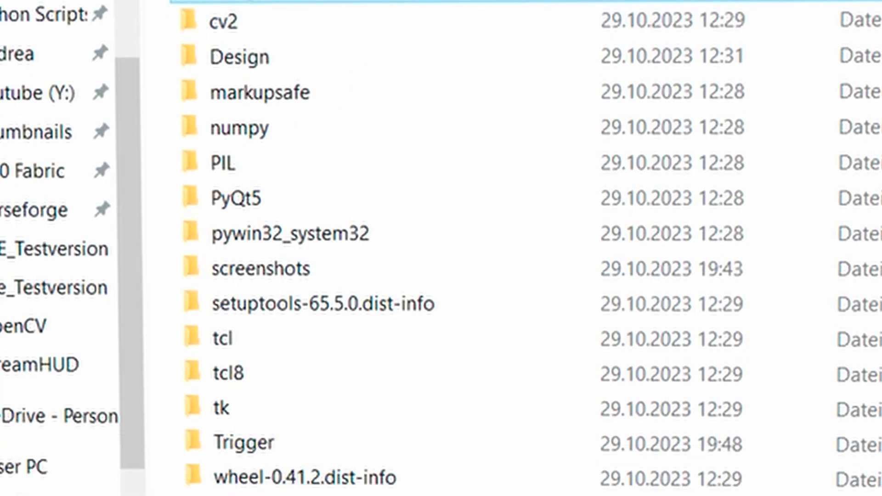
pyautogui.click(244, 217)
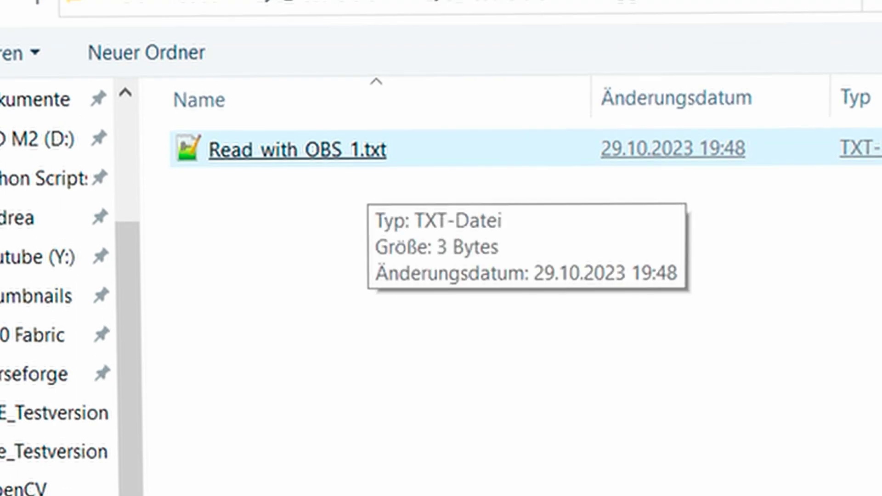
pyautogui.click(367, 151)
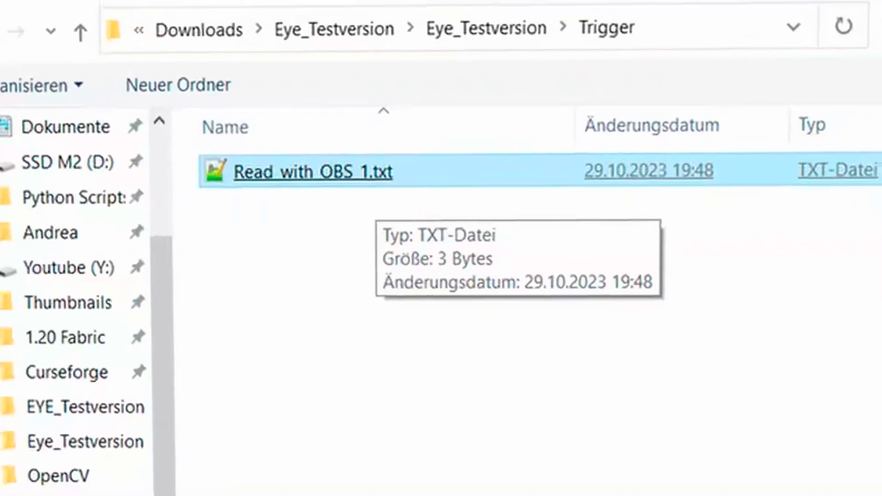
pyautogui.click(368, 151)
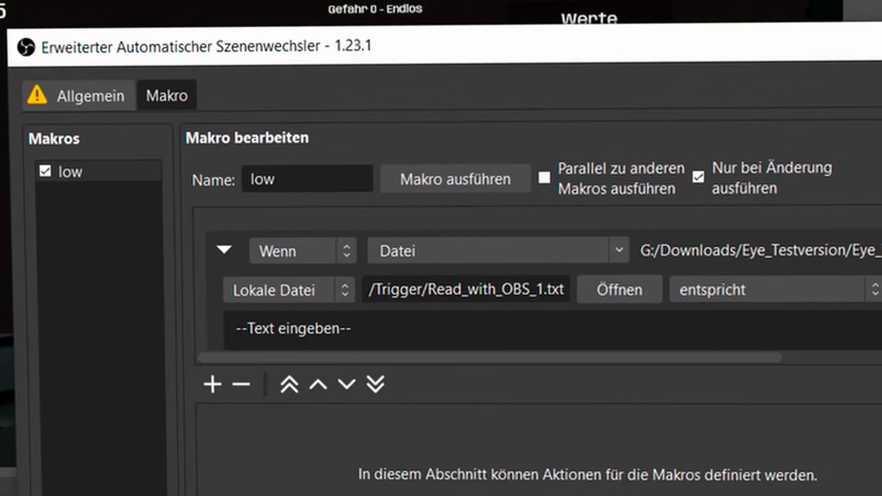
# - Set the text that the trigger file must match in the low macro's condition to low
pyautogui.press('BackSpace')
pyautogui.press('BackSpace')
pyautogui.press('BackSpace')
pyautogui.press('BackSpace')
pyautogui.press('BackSpace')
pyautogui.press('BackSpace')
pyautogui.press('BackSpace')
pyautogui.press('BackSpace')
pyautogui.press('BackSpace')
pyautogui.press('BackSpace')
pyautogui.press('BackSpace')
pyautogui.press('BackSpace')
pyautogui.press('BackSpace')
pyautogui.press('BackSpace')
pyautogui.press('BackSpace')
pyautogui.press('BackSpace')
pyautogui.write('low')
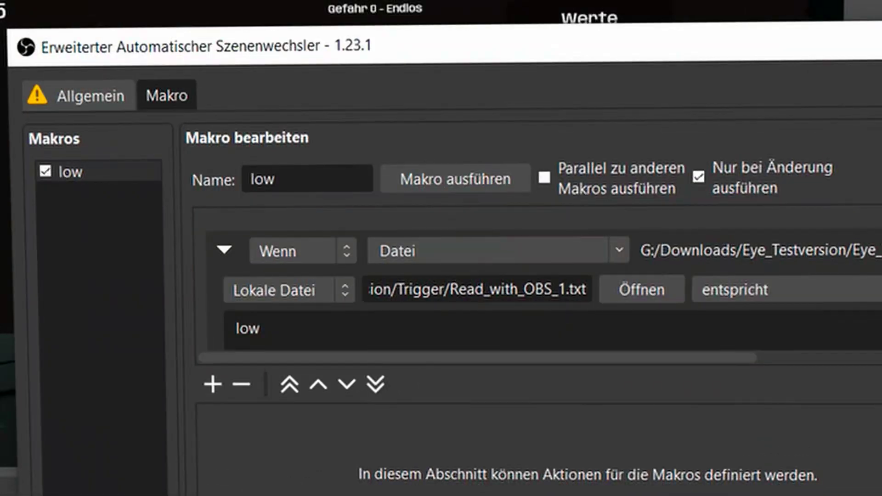
# - Add a second file condition linked with Oder to the low macro and remove it again
pyautogui.moveTo(299, 400); pyautogui.dragTo(299, 495)
pyautogui.scroll(-1, 540, 251)
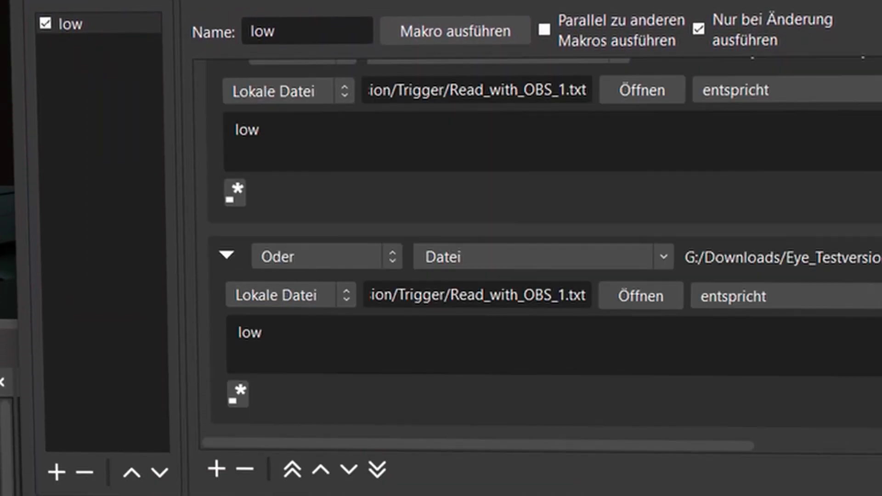
pyautogui.click(547, 399)
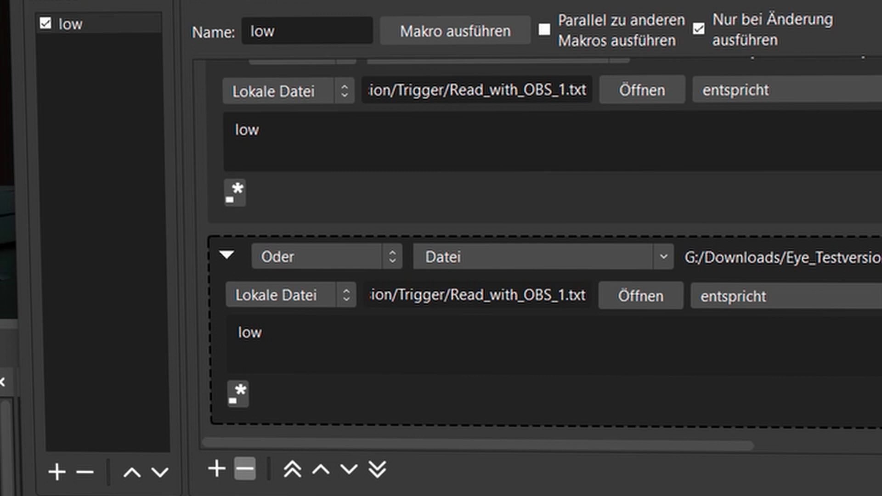
pyautogui.click(245, 469)
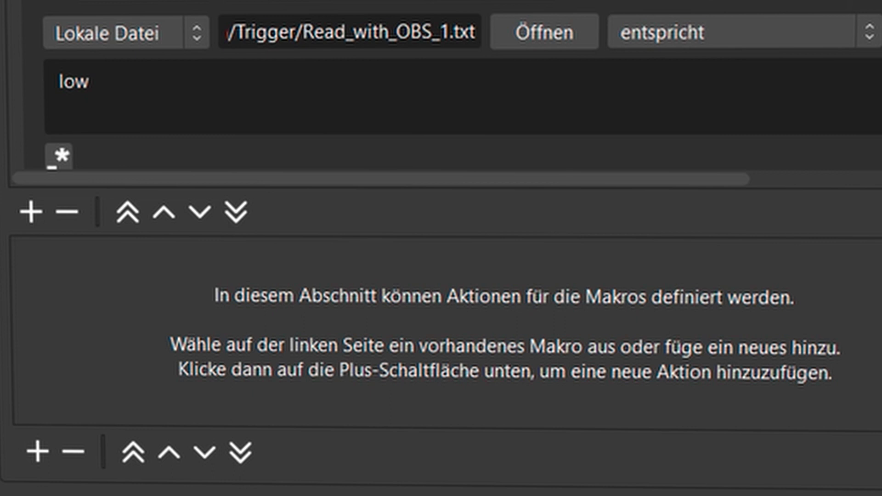
# - Add a Sichtbarkeit von Szenenelementen action to the low macro that shows the Alarm element in the [Ra] Rahmen Brotato scene
pyautogui.click(38, 452)
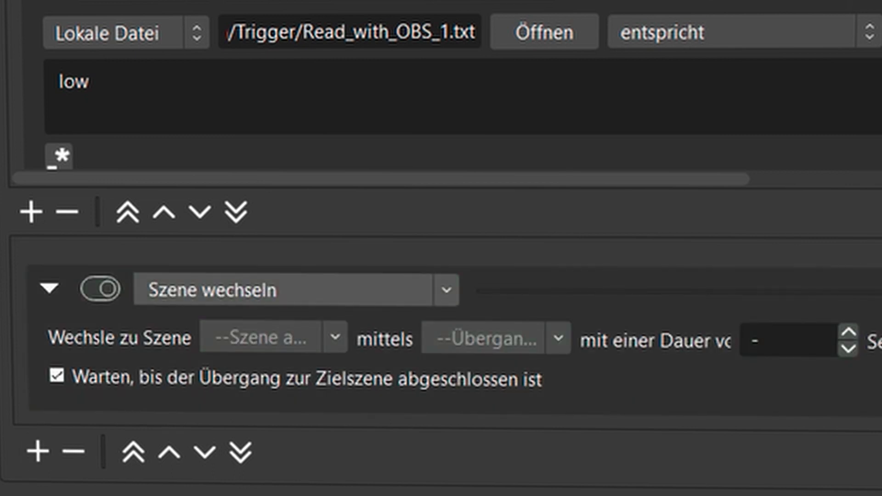
pyautogui.click(296, 290)
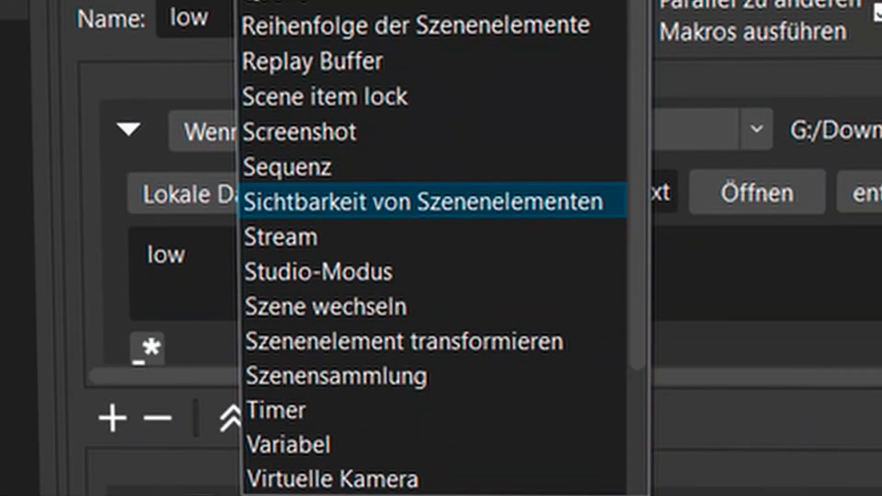
pyautogui.click(423, 201)
pyautogui.click(315, 406)
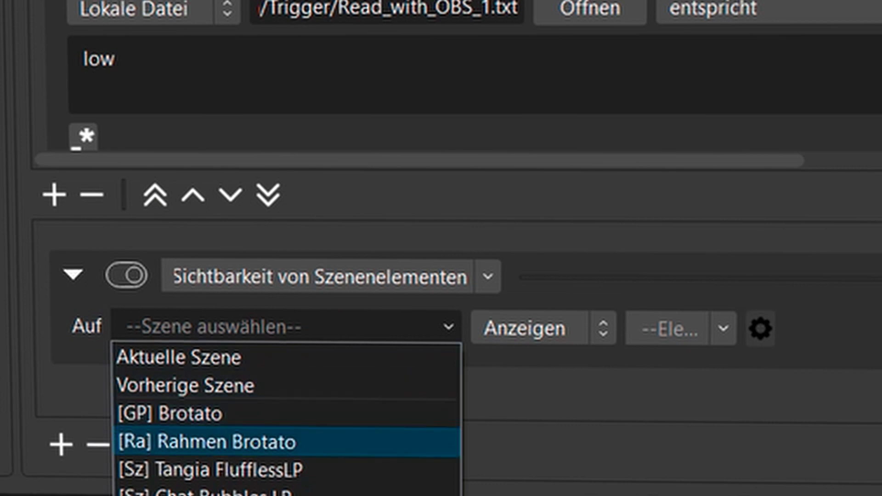
pyautogui.click(285, 442)
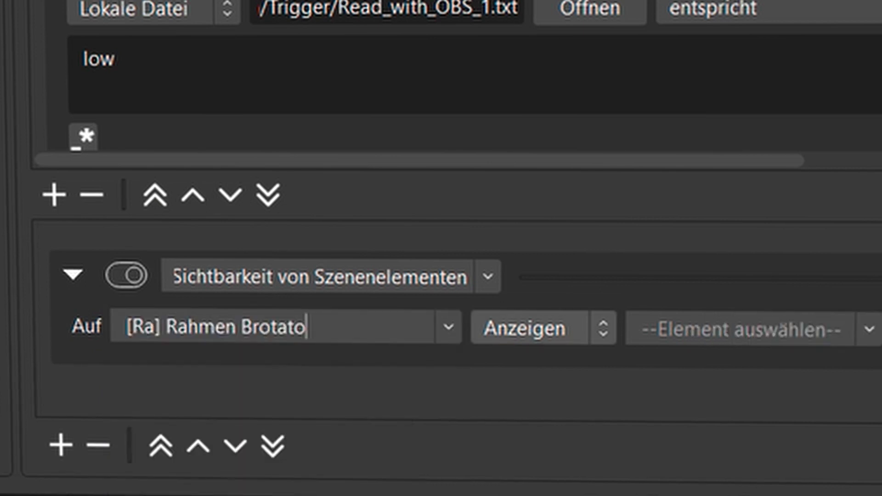
pyautogui.click(740, 329)
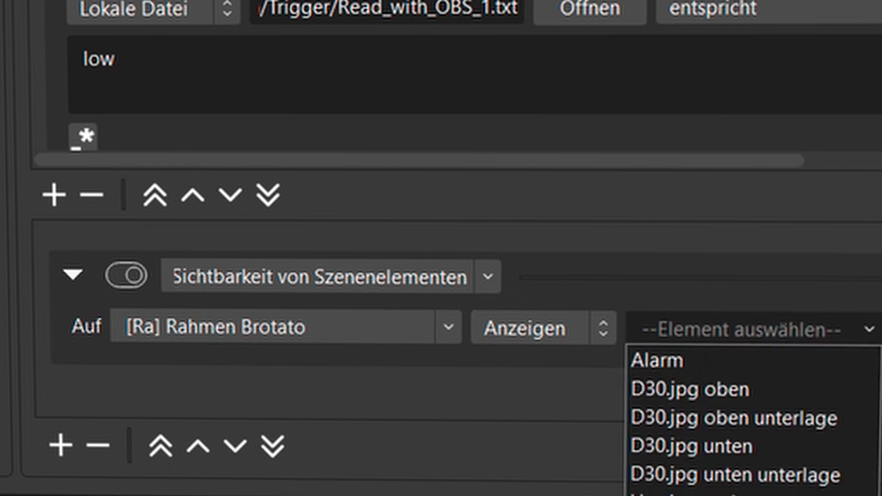
pyautogui.click(657, 361)
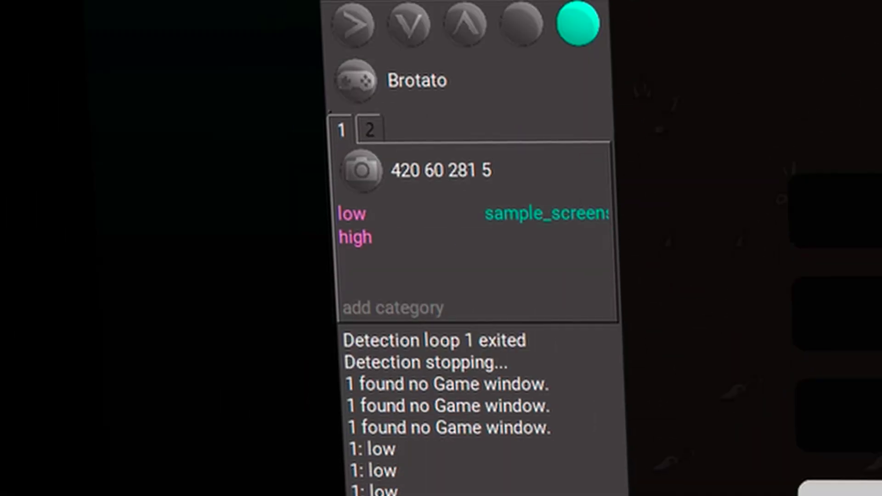
# - Check the low category in EYE and open the trigger file Read_with_OBS_1.txt
pyautogui.click(351, 213)
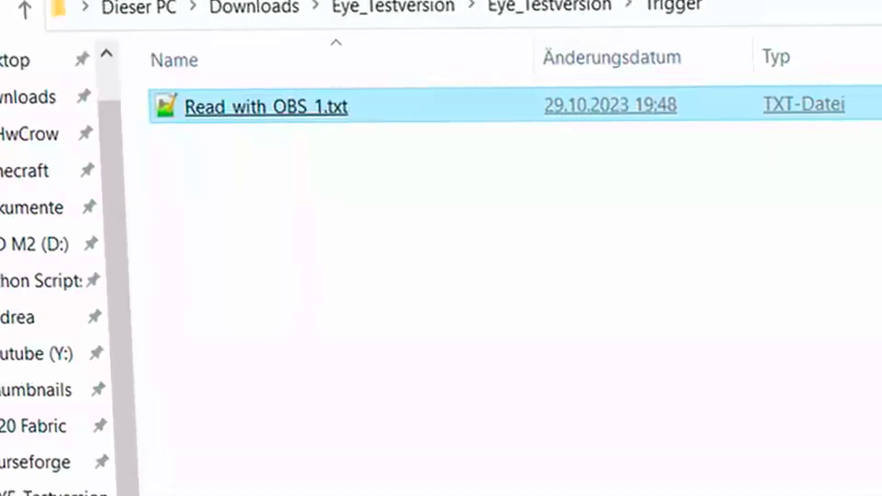
pyautogui.press('Return')
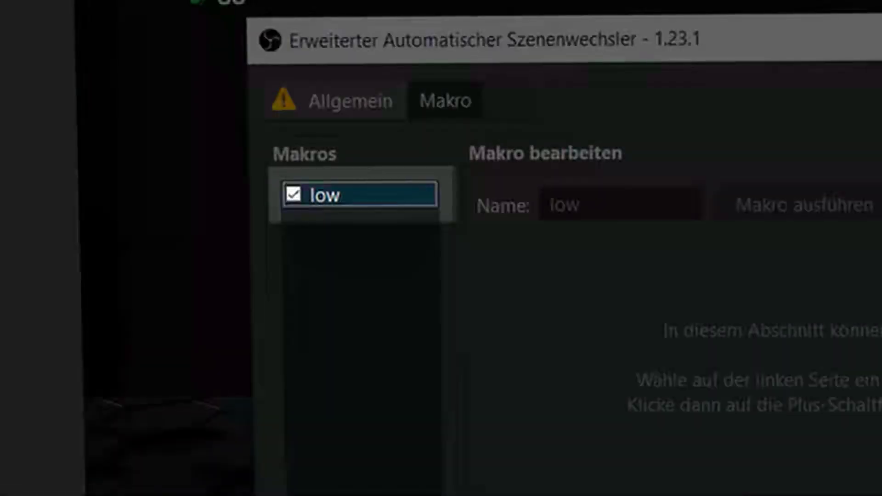
# - Duplicate the low macro under the name high and set its file condition's match text to high
pyautogui.rightClick(331, 198)
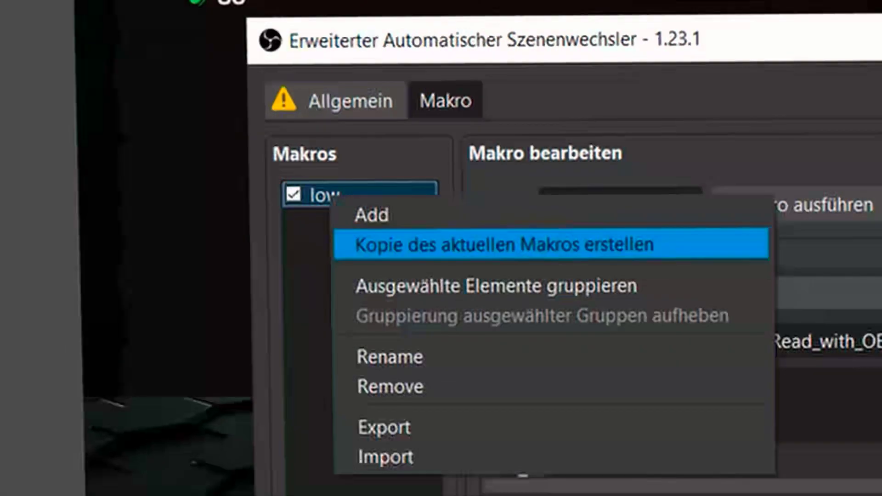
pyautogui.click(459, 244)
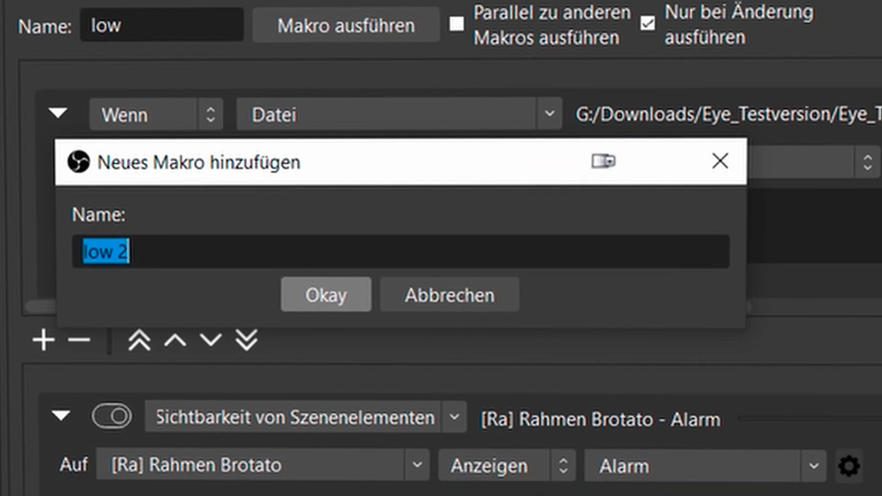
pyautogui.write('high')
pyautogui.press('Return')
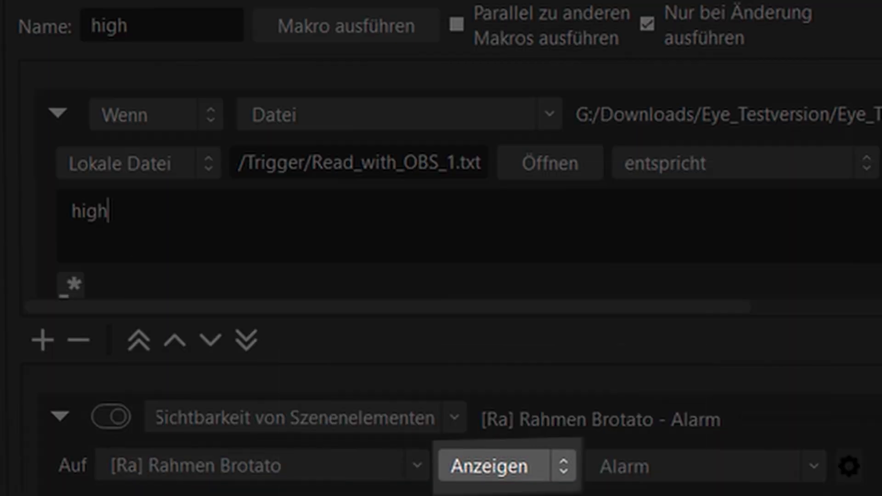
# - Set the high macro's visibility action to hide the Alarm element and review it against the low macro
pyautogui.click(506, 466)
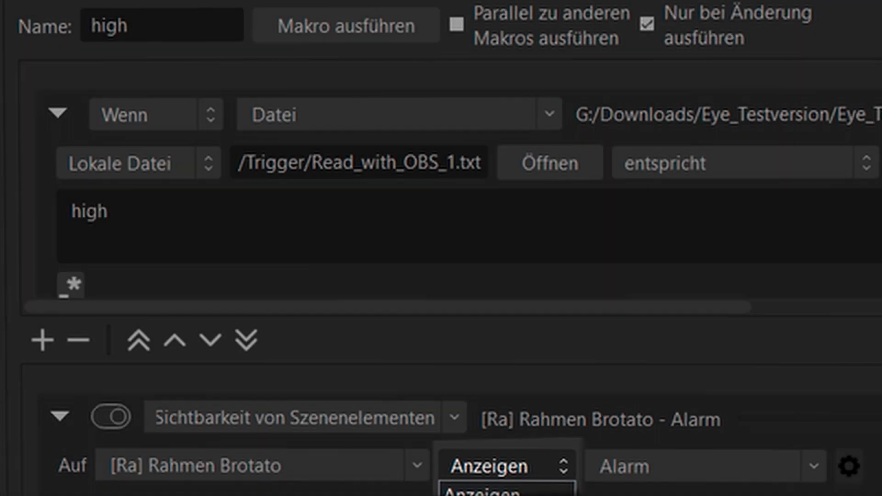
pyautogui.click(493, 495)
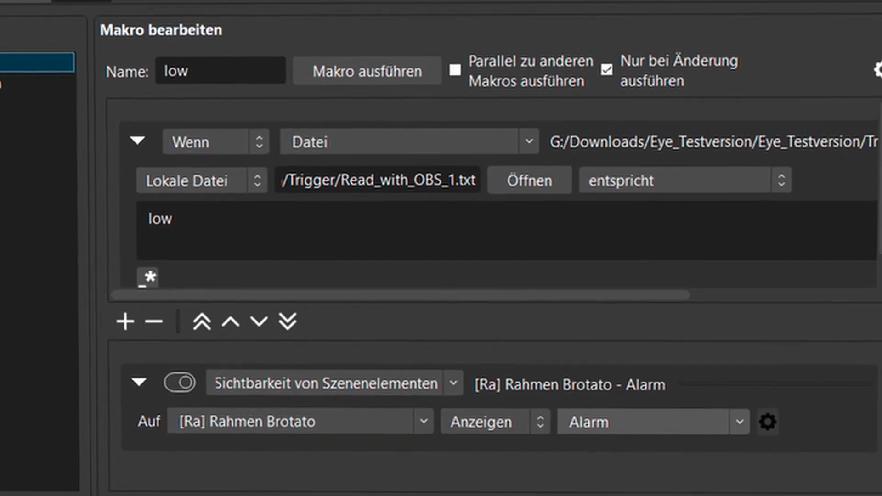
pyautogui.click(27, 97)
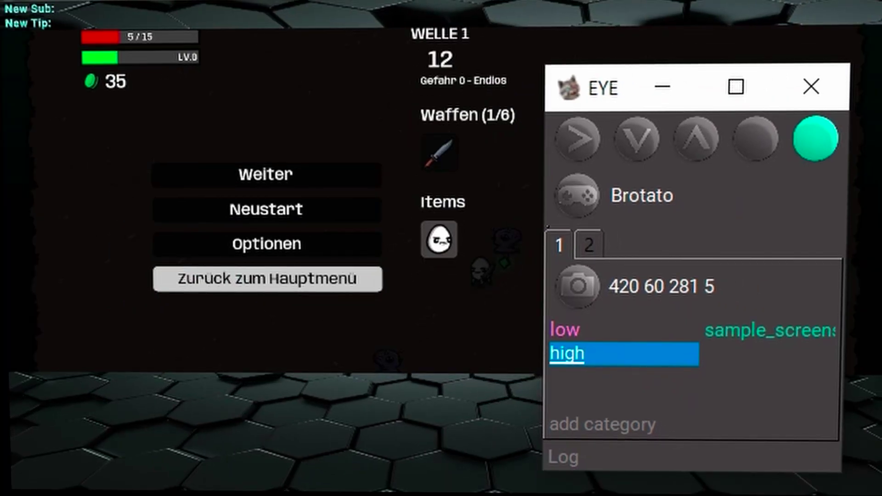
# - Start the detection in EYE, minimize its window and resume the paused Brotato game
pyautogui.click(577, 139)
pyautogui.click(662, 87)
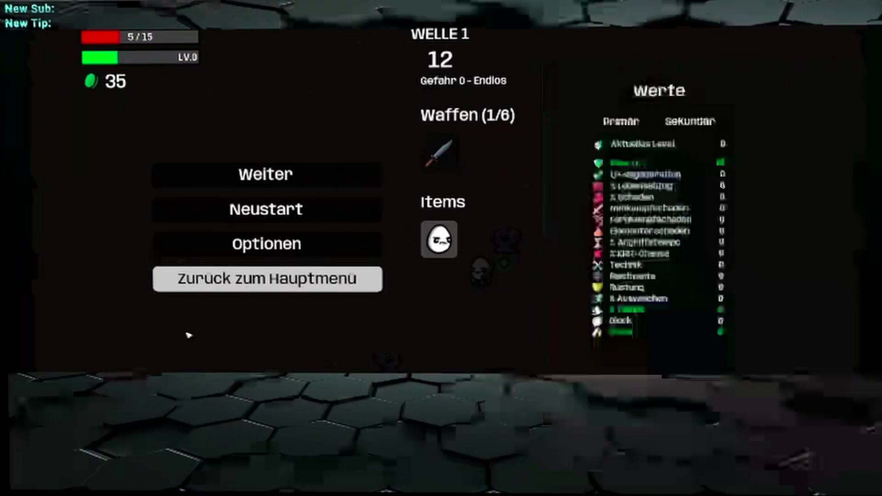
pyautogui.click(270, 179)
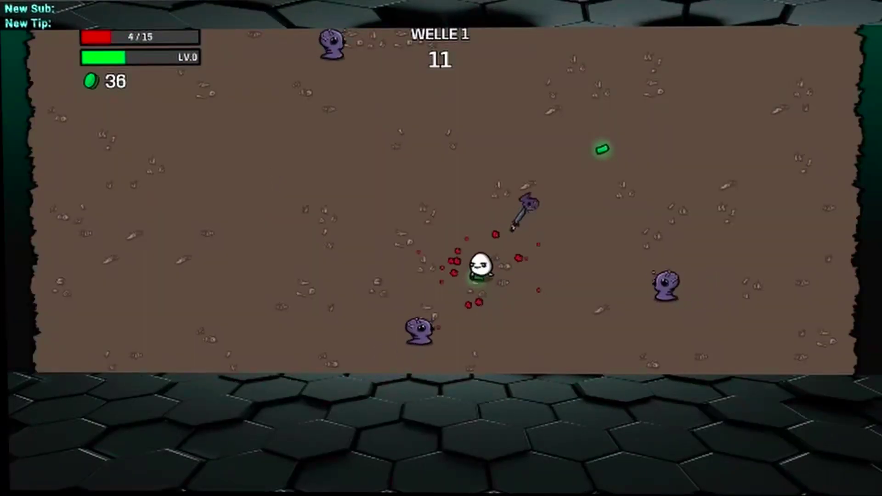
# - Play the rest of wave 1 in Brotato at low health to test whether the Alarm source reacts
pyautogui.press('w')
pyautogui.press('d')
pyautogui.press('a')
pyautogui.press('s')
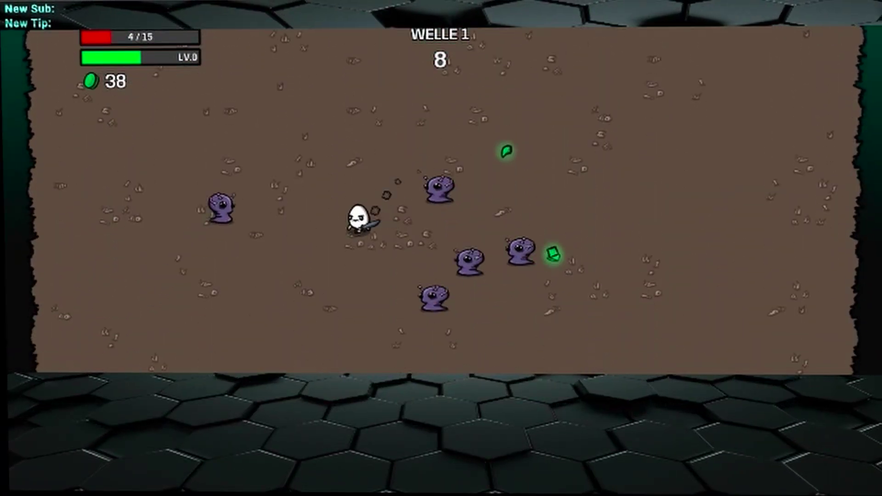
pyautogui.press('d')
pyautogui.press('d')
pyautogui.press('a')
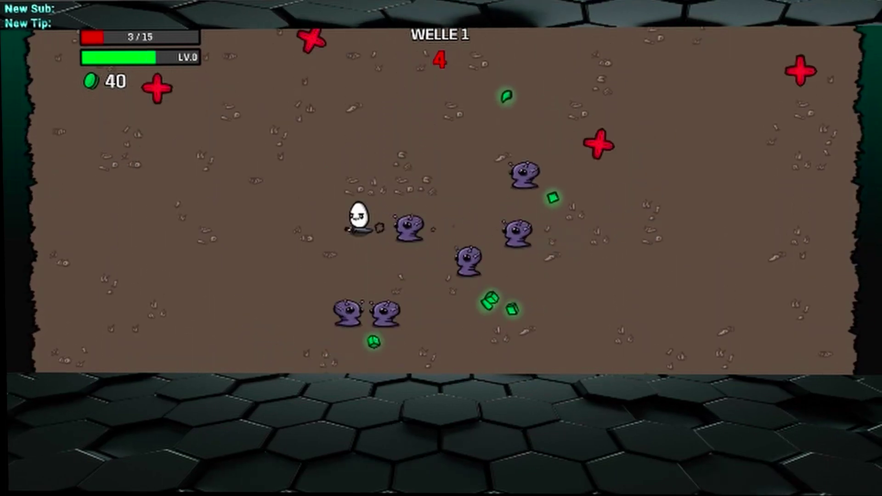
pyautogui.press('d')
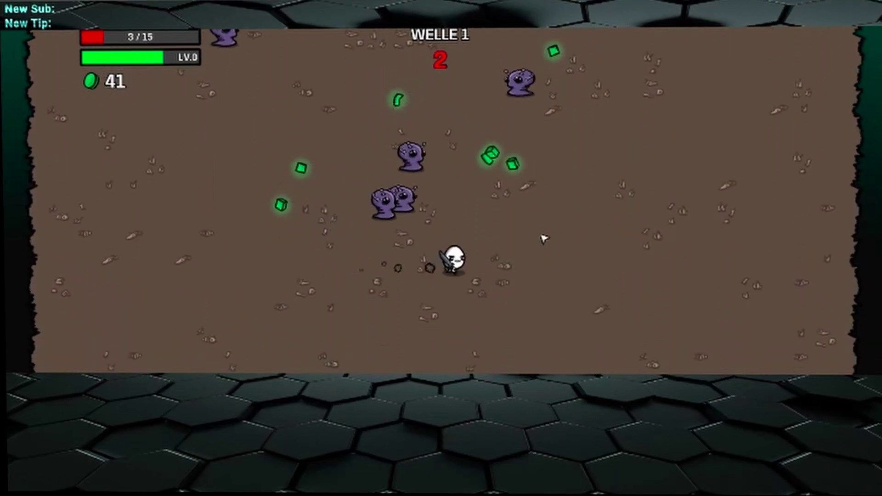
pyautogui.press('w')
pyautogui.press('d')
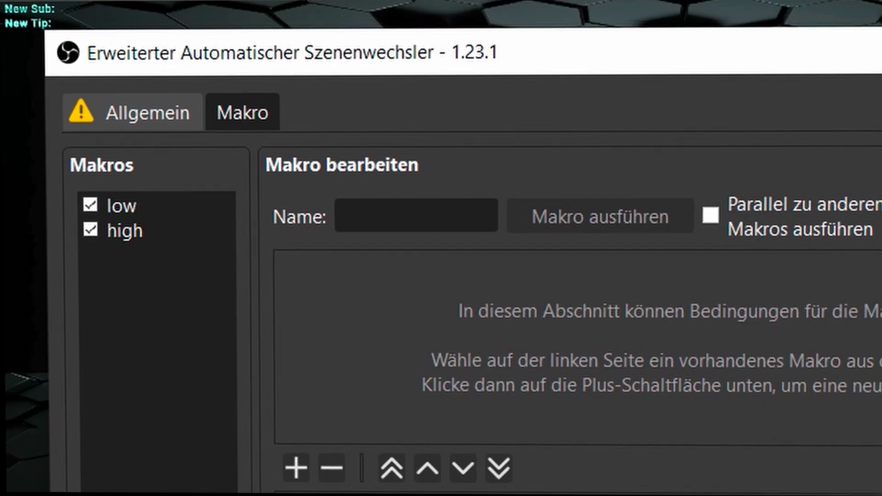
# - Switch to the Erweiterter Automatischer Szenenwechsler window and open its general settings
pyautogui.click(132, 113)
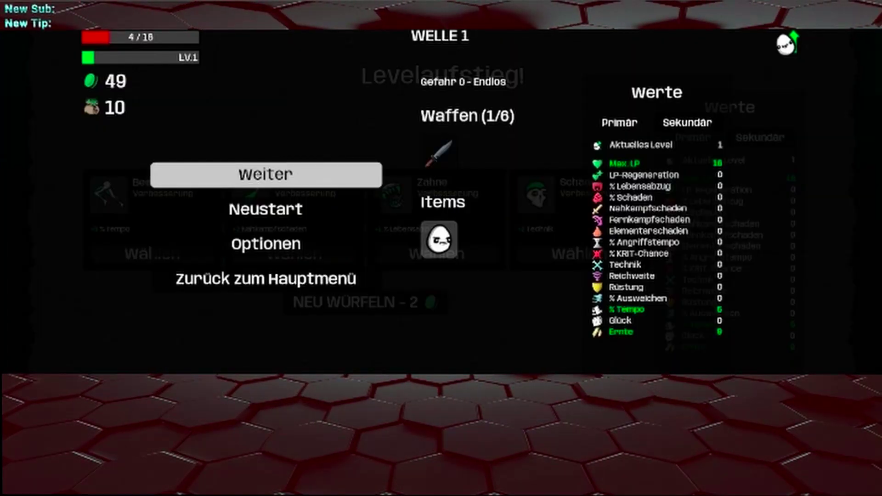
# - Resume Brotato, choose the Unterarme upgrade and start wave 2 from the shop without buying anything
pyautogui.click(289, 177)
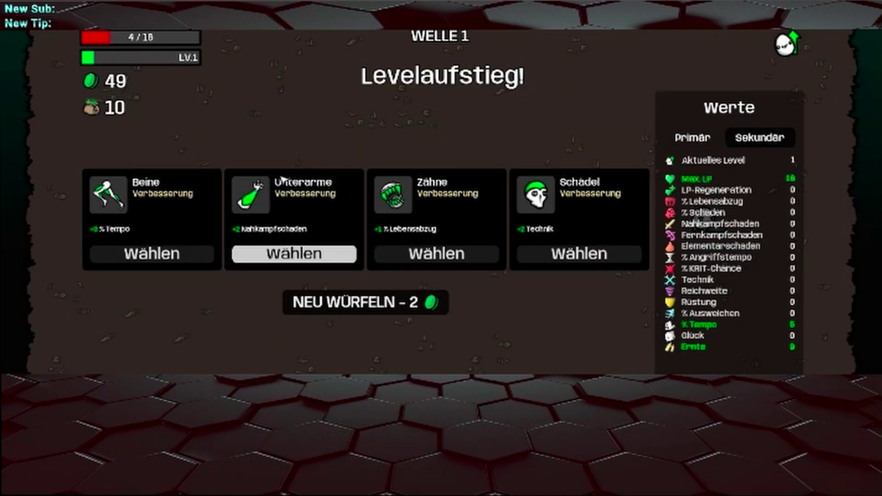
pyautogui.click(289, 253)
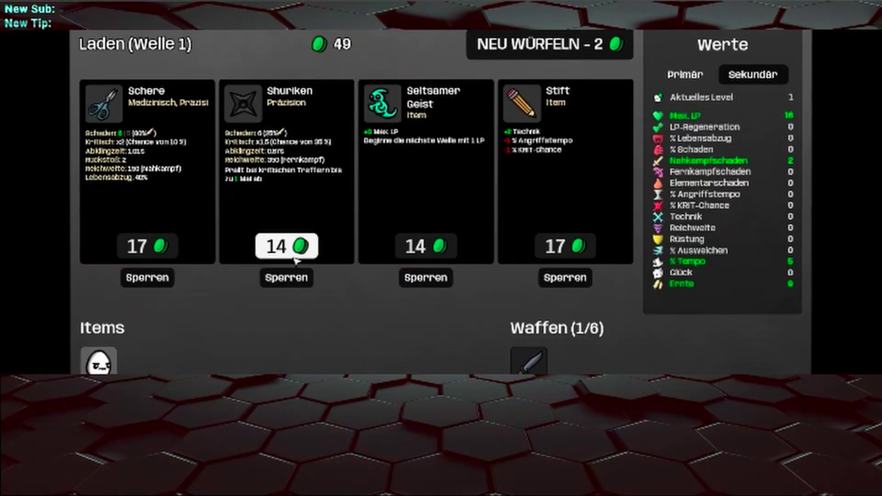
pyautogui.click(624, 367)
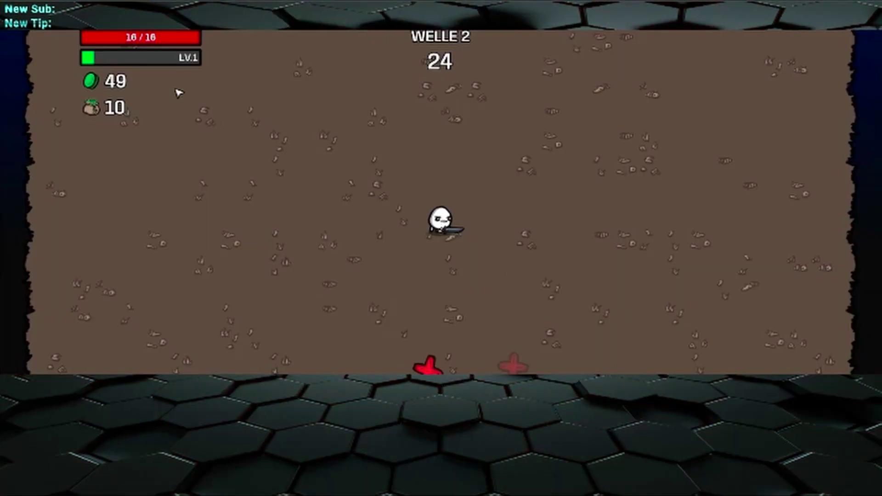
# - Play wave 2 in Brotato and take damage to check how the Alarm background follows the health bar
pyautogui.press('w')
pyautogui.press('d')
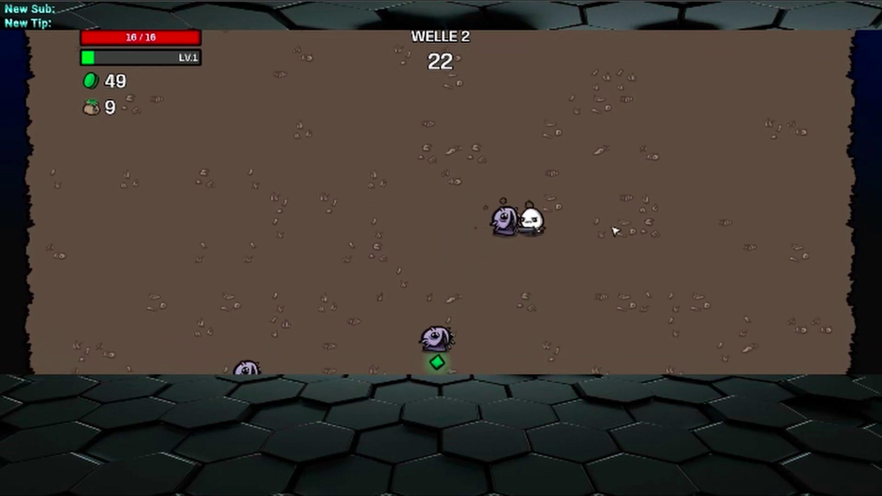
pyautogui.press('s')
pyautogui.press('a')
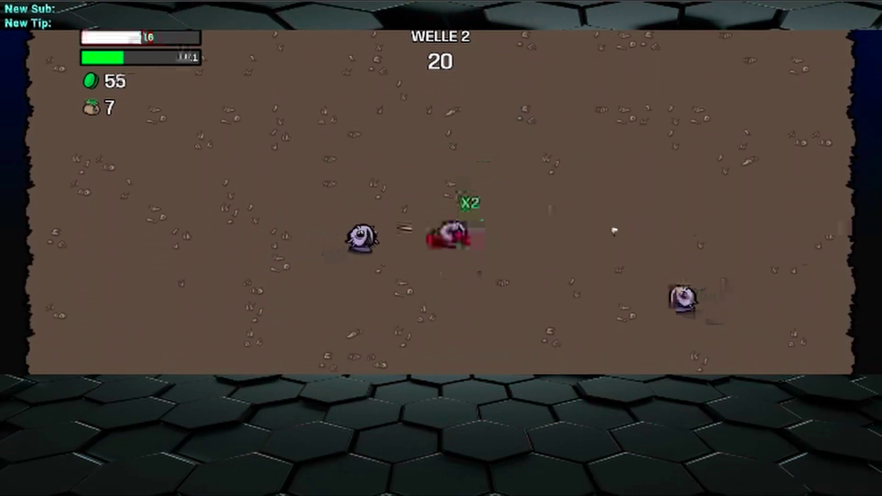
pyautogui.press('w')
pyautogui.press('d')
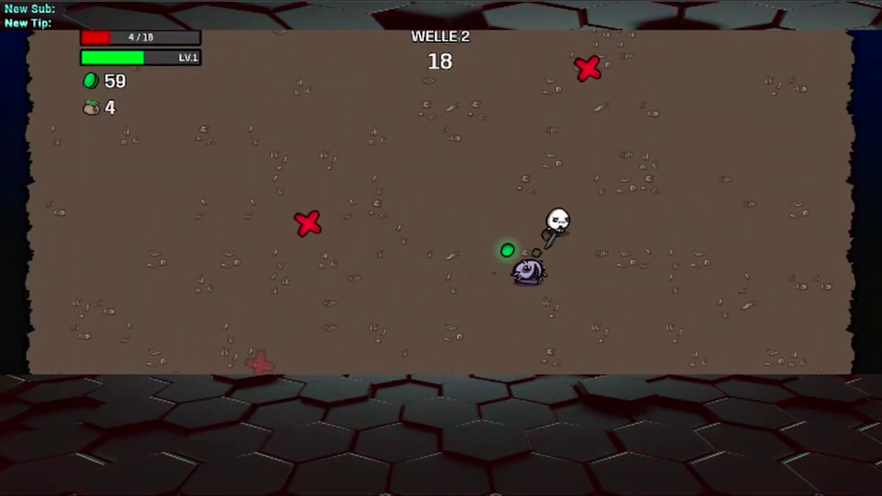
pyautogui.press('w')
pyautogui.press('a')
pyautogui.press('s')
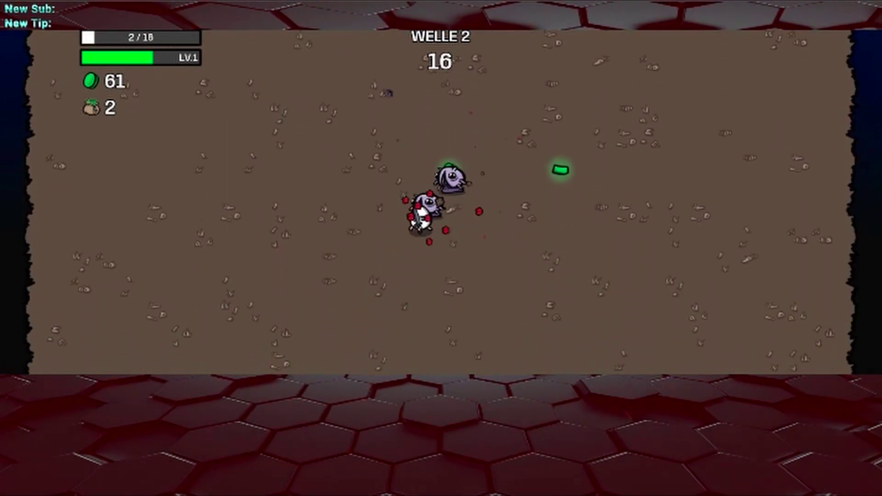
pyautogui.press('w')
pyautogui.press('d')
pyautogui.press('a')
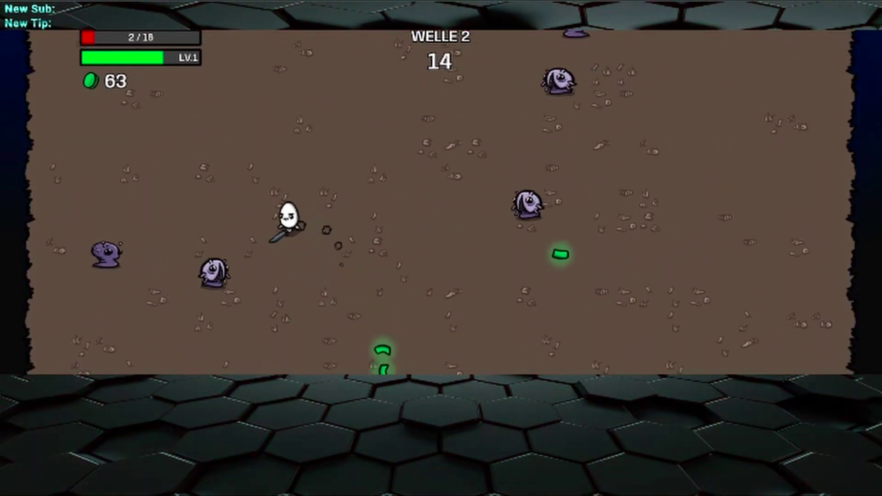
pyautogui.press('s')
pyautogui.press('d')
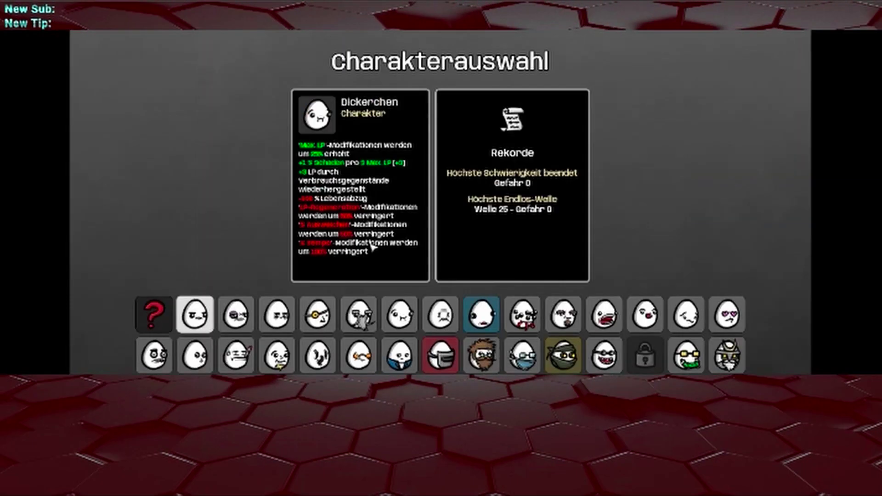
# - Start a new Brotato run and play wave 1 at full health to check the Alarm background
pyautogui.click(193, 311)
pyautogui.click(339, 311)
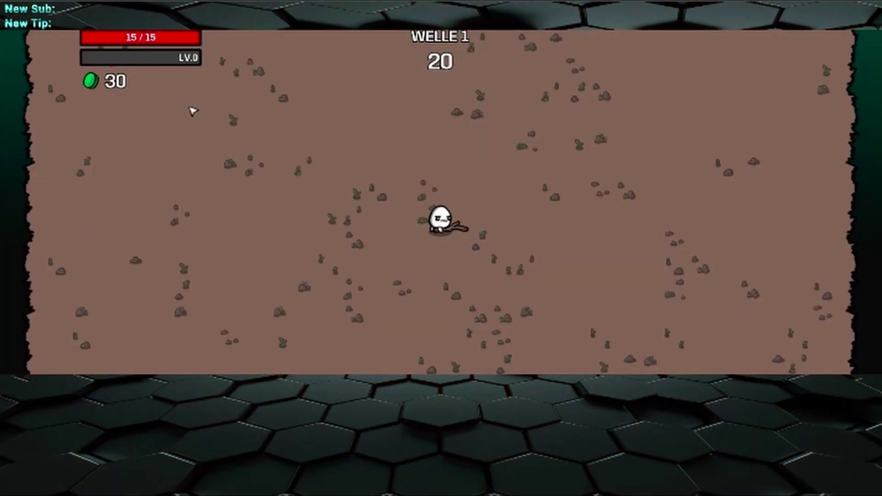
pyautogui.press('d')
pyautogui.press('s')
pyautogui.press('a')
pyautogui.press('w')
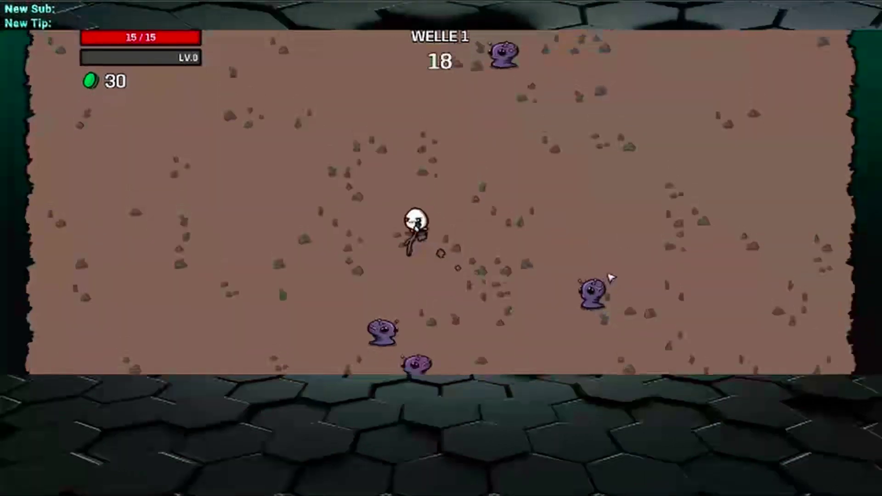
pyautogui.press('d')
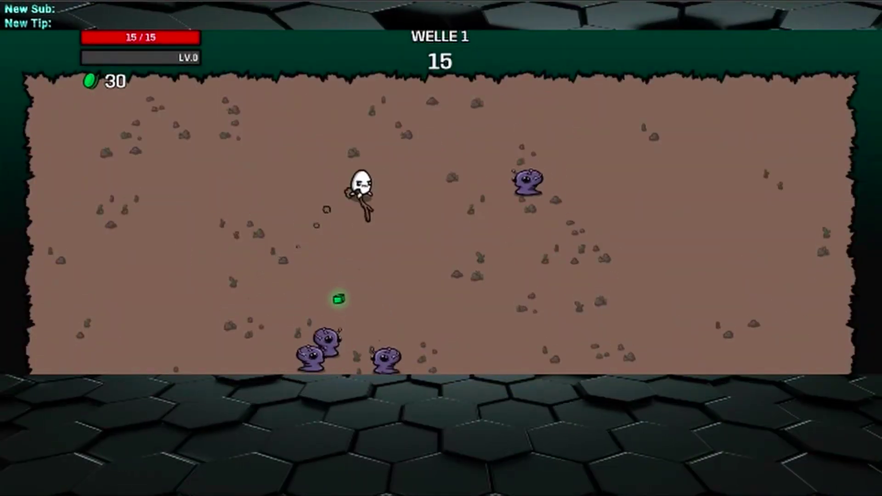
pyautogui.press('s')
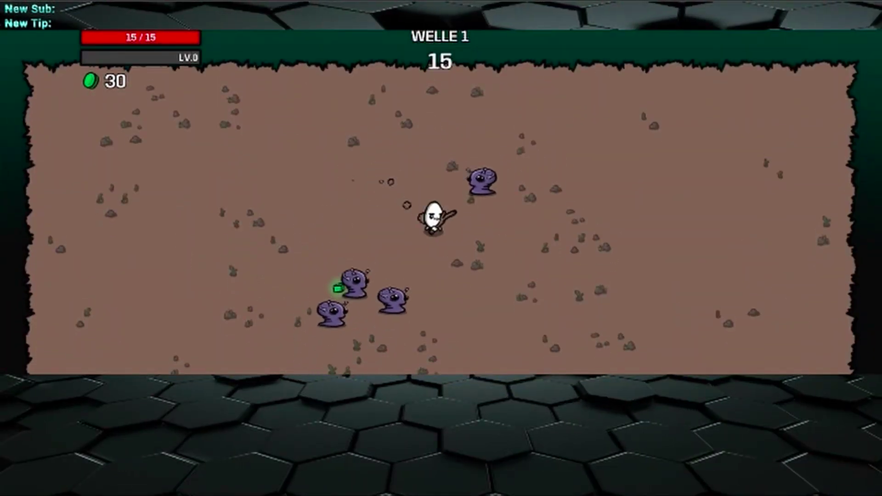
pyautogui.press('s')
pyautogui.press('a')
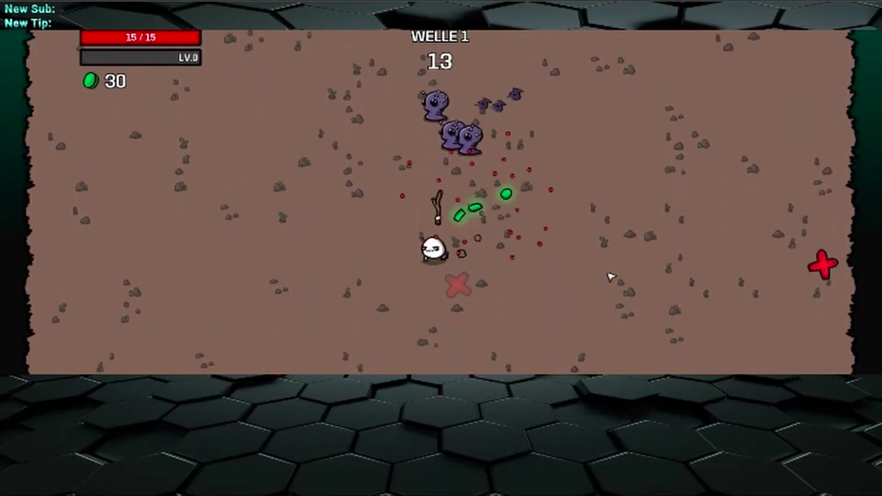
pyautogui.press('w')
pyautogui.press('d')
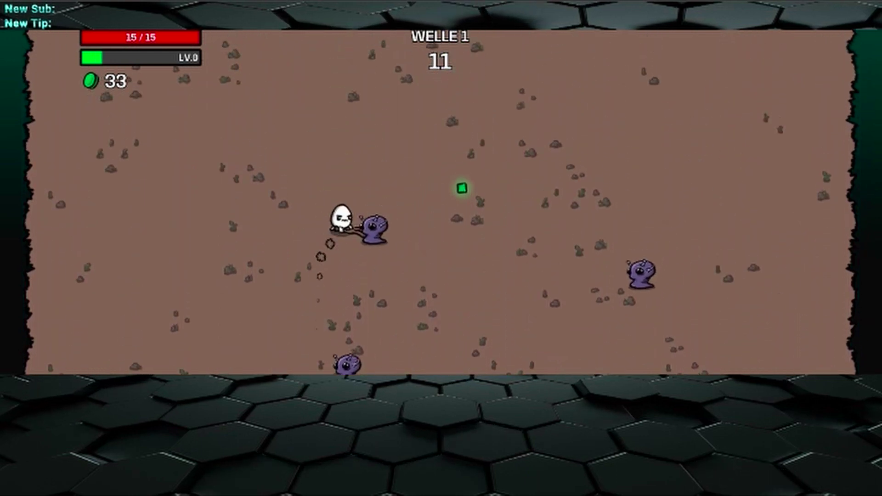
pyautogui.press('s')
pyautogui.press('a')
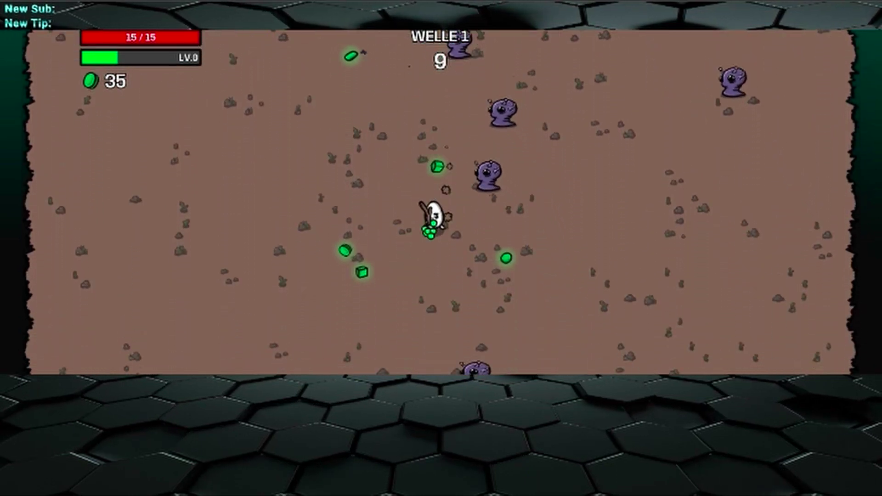